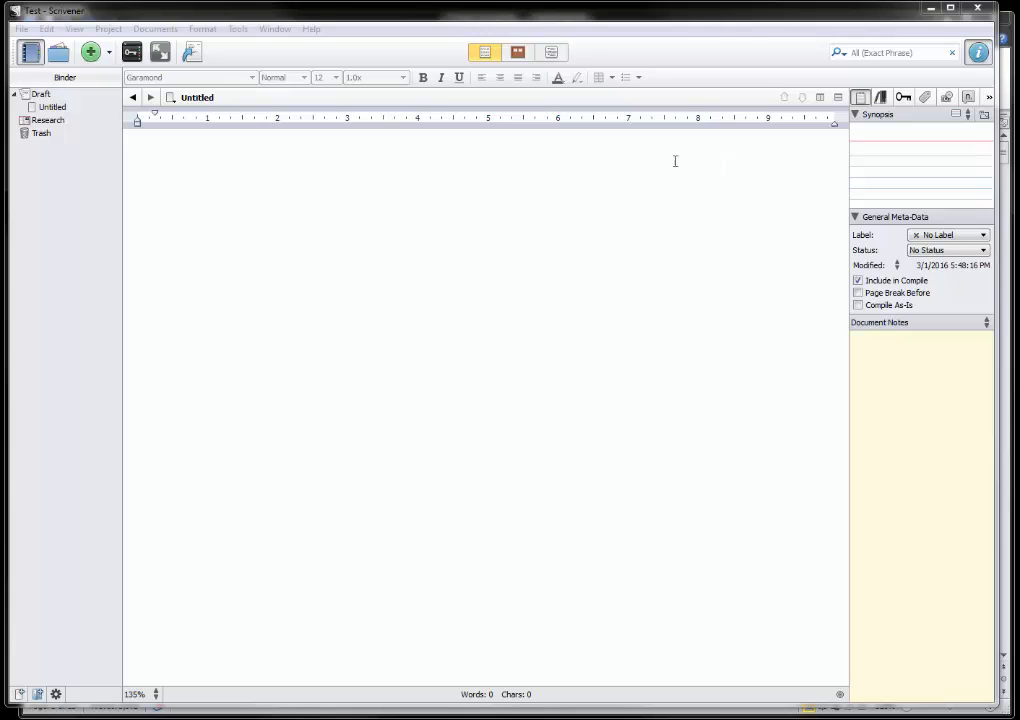
- Move the untitled document out of the Draft folder into the Trash
click(114, 15)
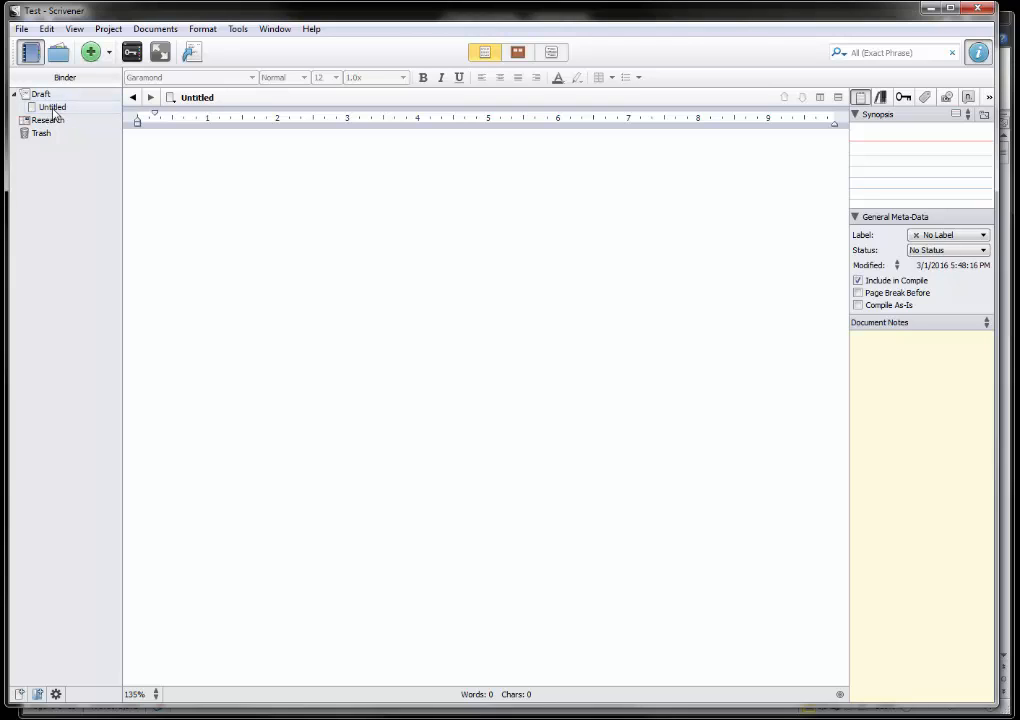
drag(62, 109, 53, 133)
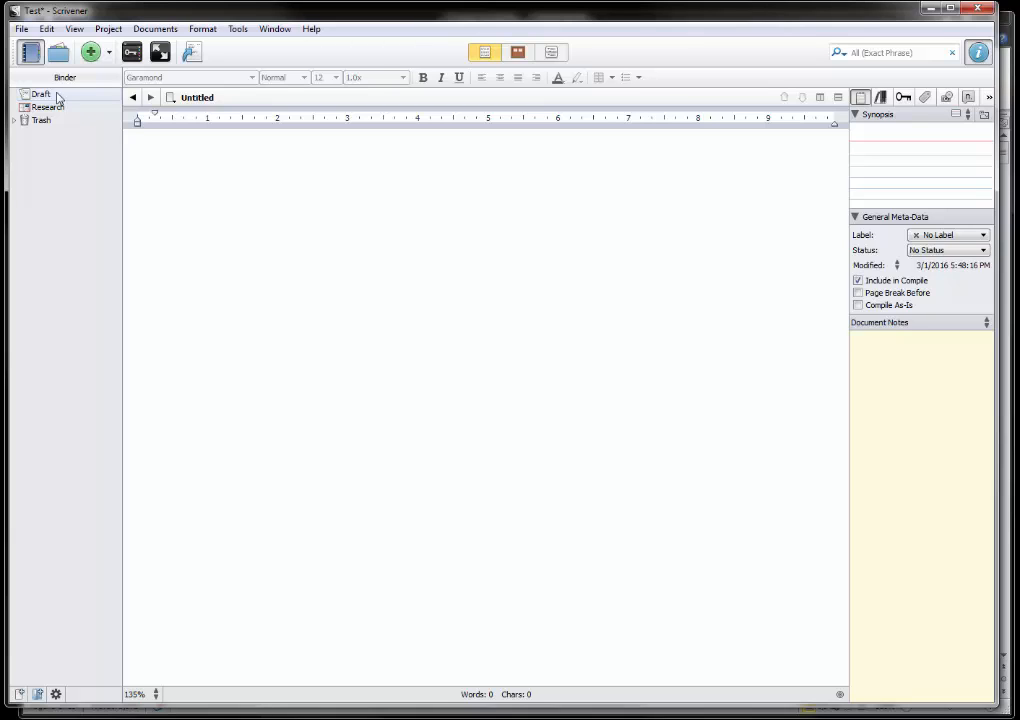
- Add a new top-level folder named "Front Matter" to the binder
right_click(45, 167)
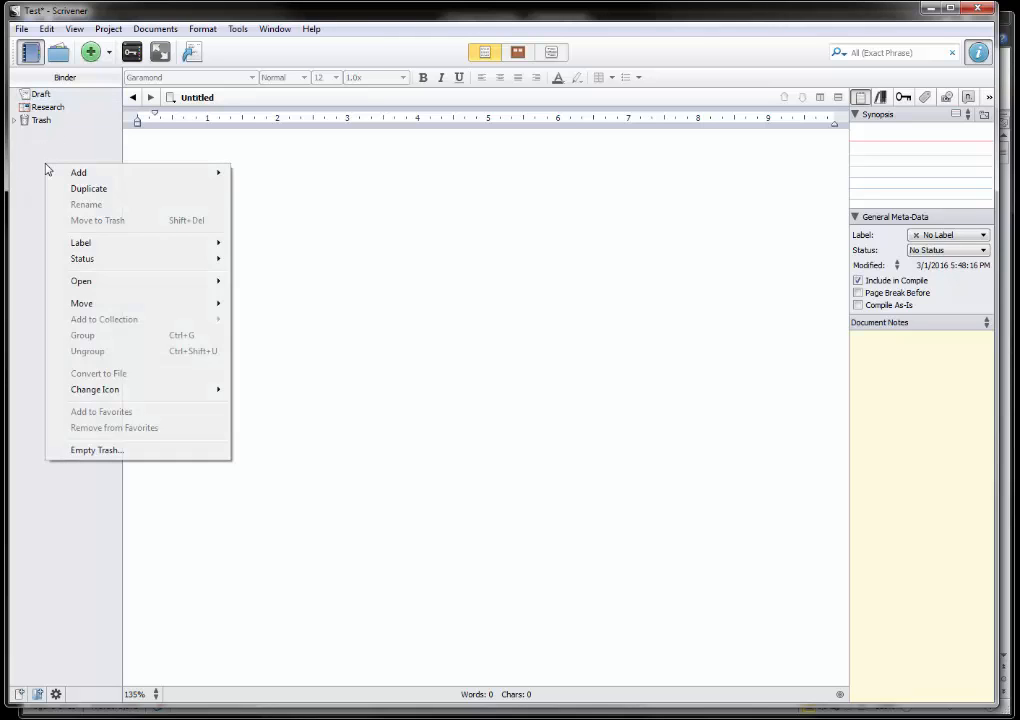
mouse_move(68, 173)
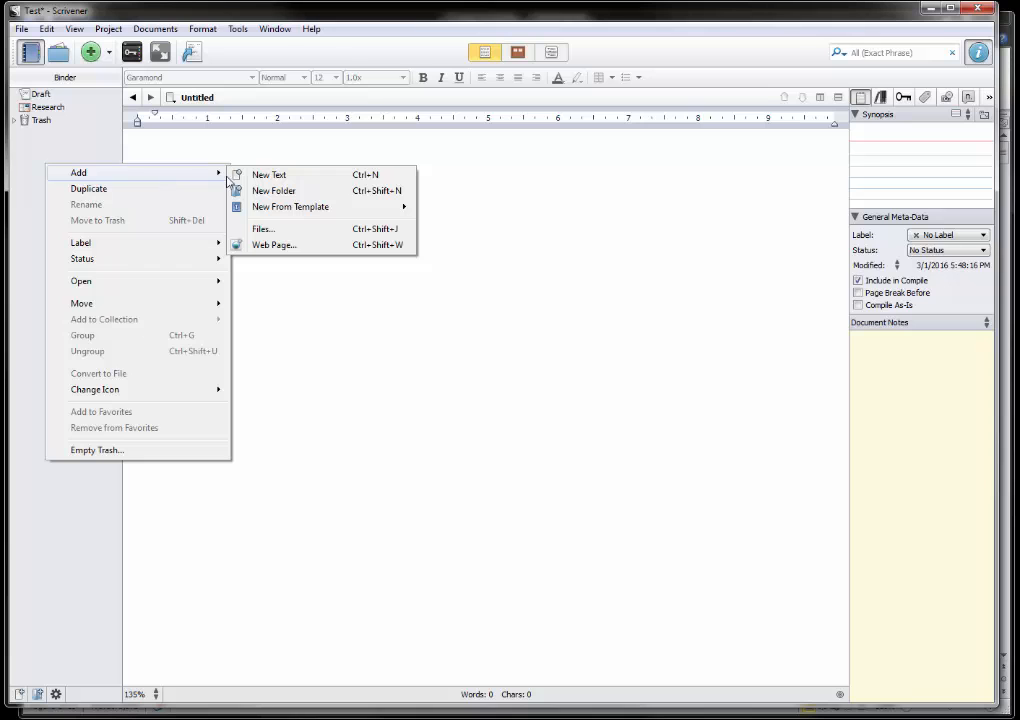
click(265, 191)
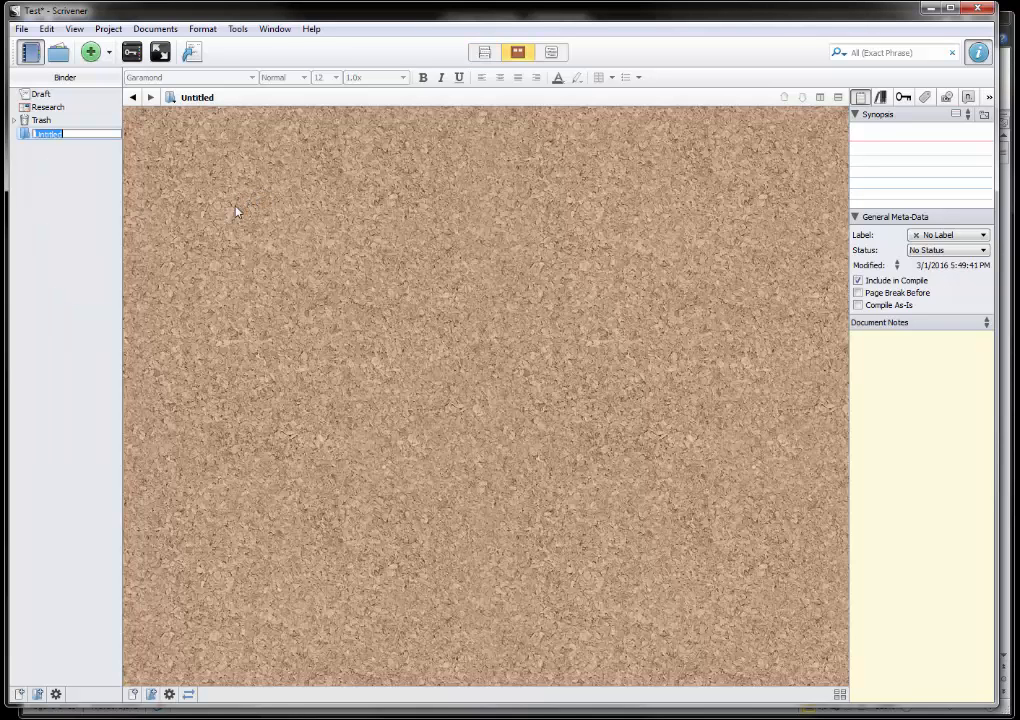
text(Front Matter)
key(Return)
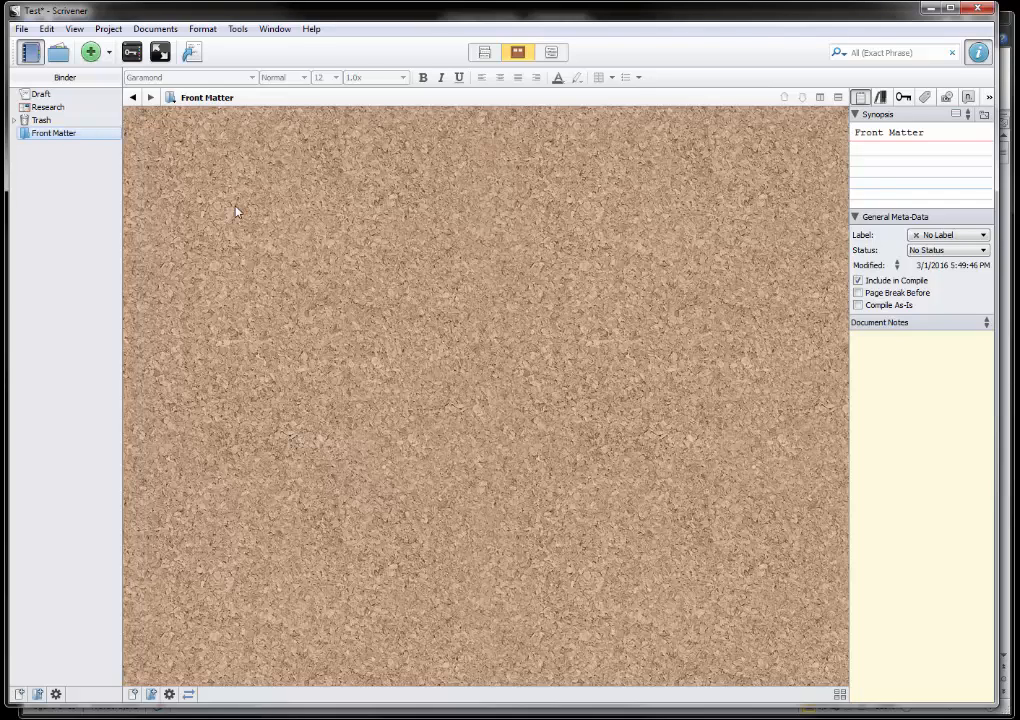
- Change the Front Matter folder's icon to Front Matter and move the folder above Draft in the binder
right_click(62, 142)
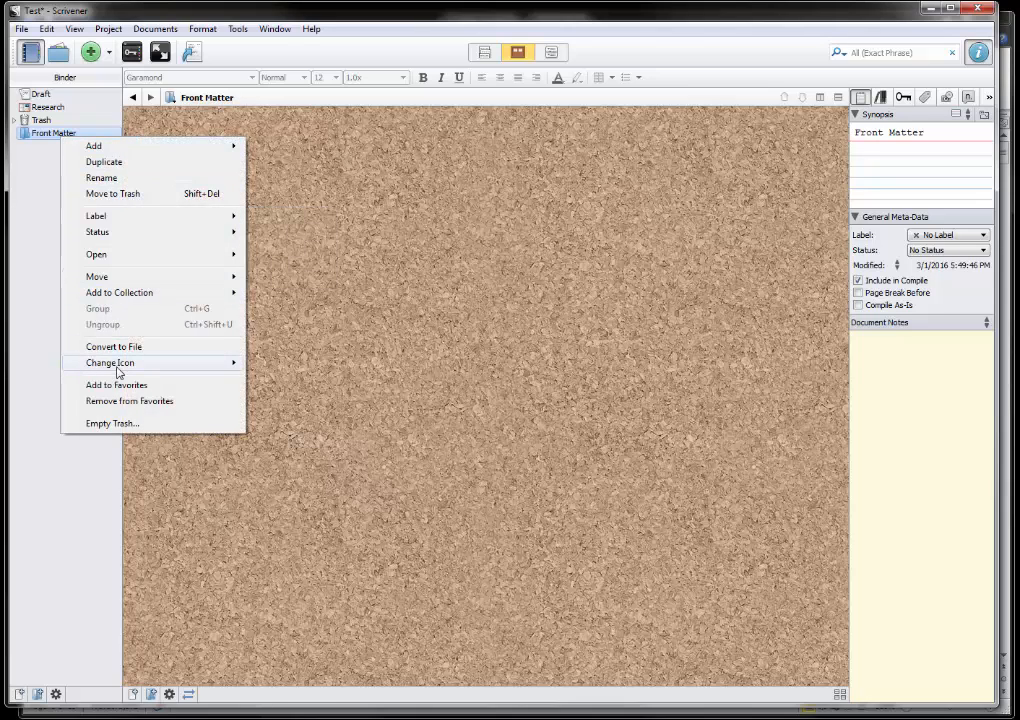
mouse_move(127, 365)
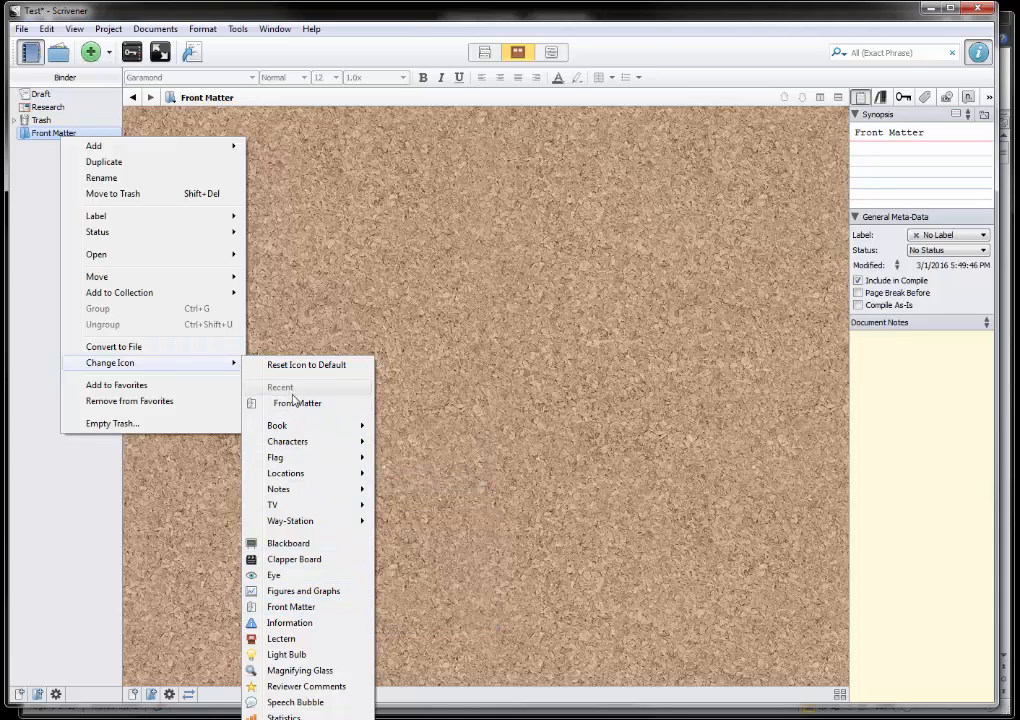
click(290, 607)
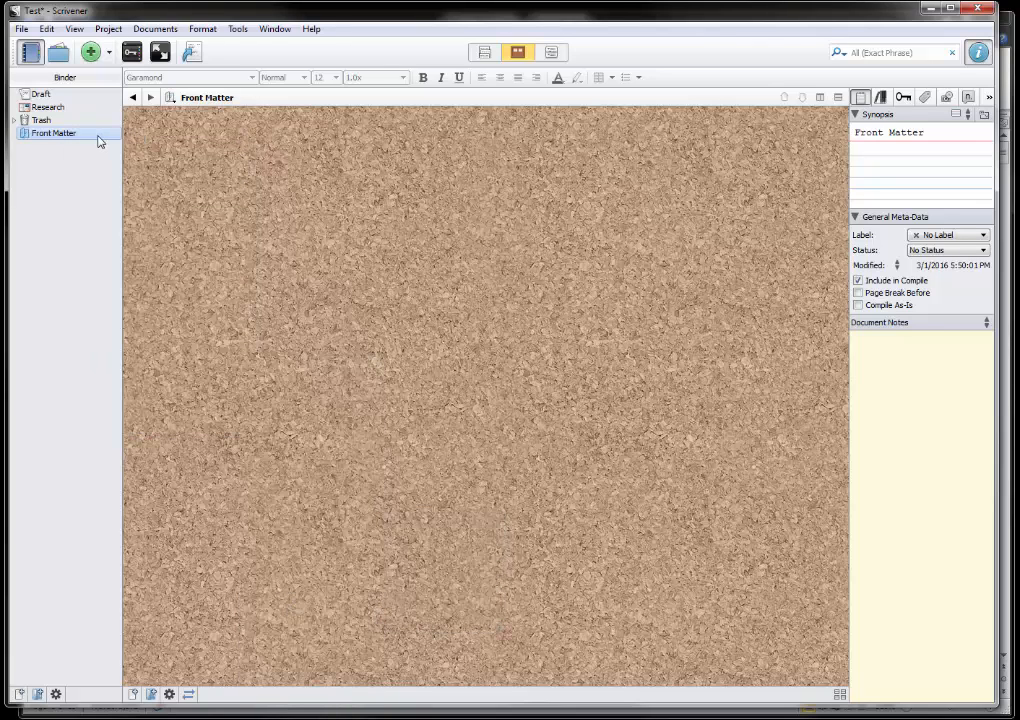
drag(98, 133, 105, 93)
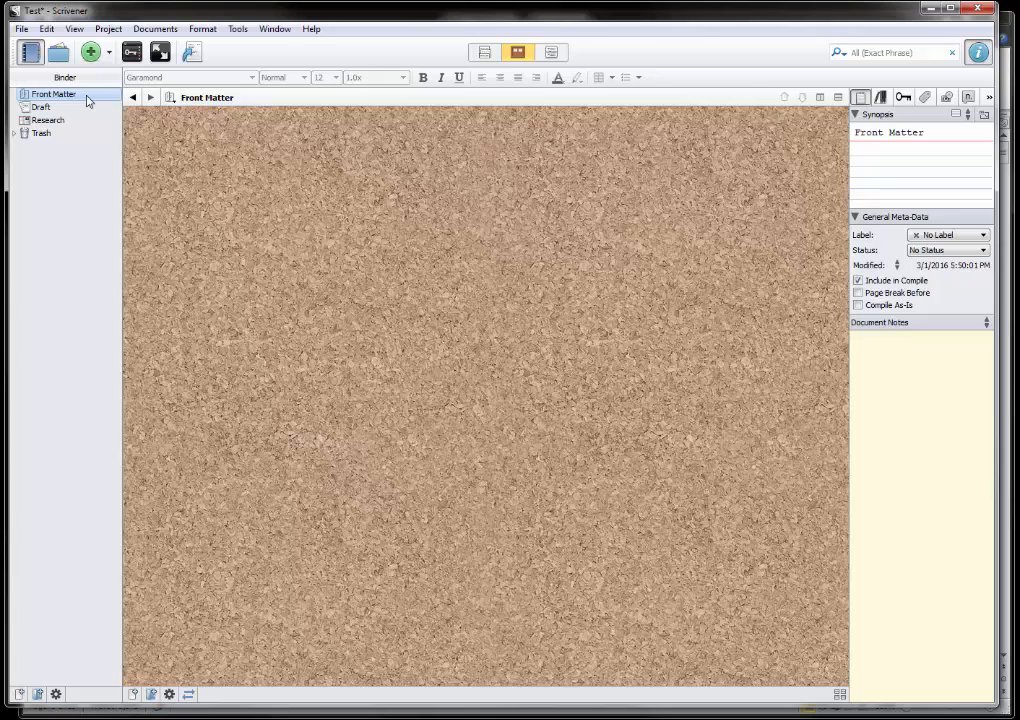
- Add a text document named "copyright" inside the Front Matter folder and write "copyright goes here" in it
right_click(87, 96)
mouse_move(114, 106)
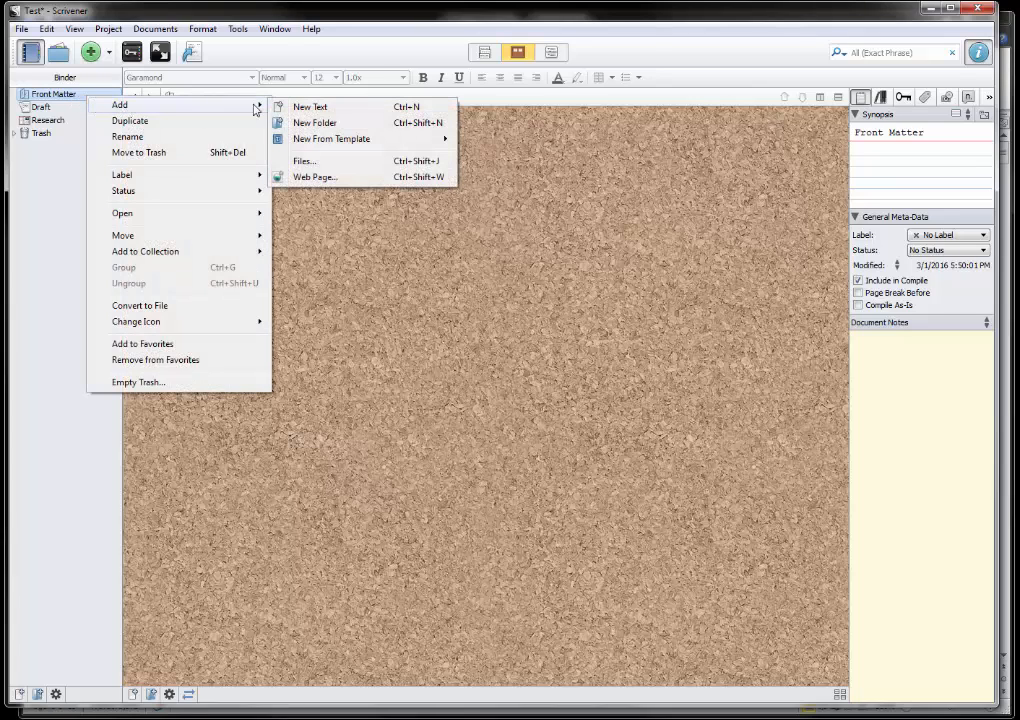
click(300, 110)
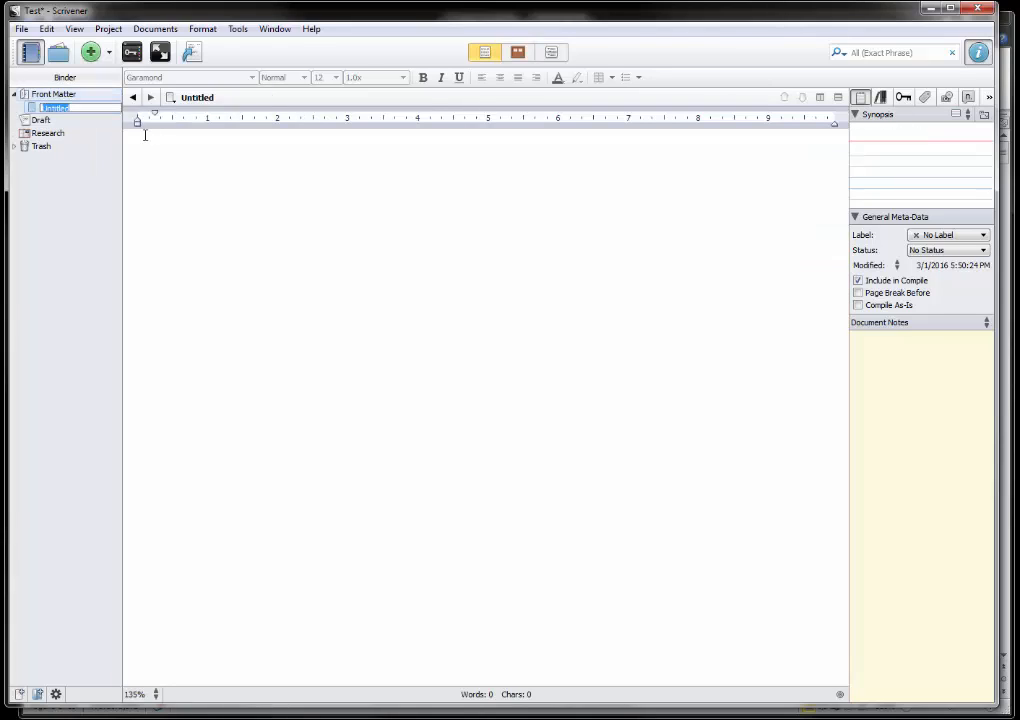
text(copyright)
click(350, 196)
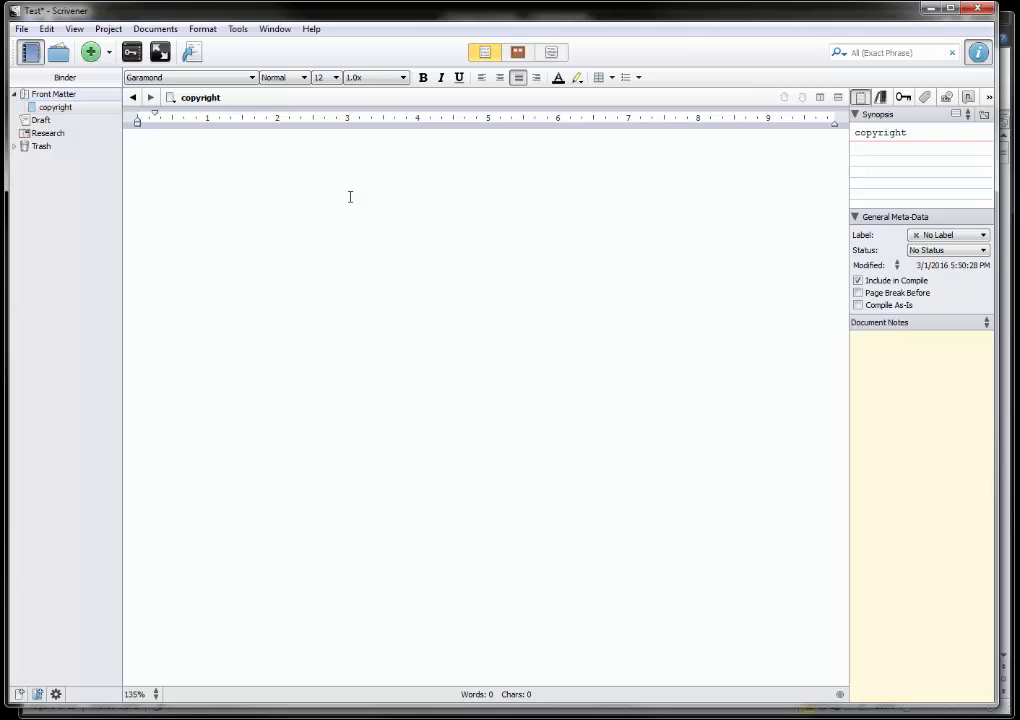
text(copyright )
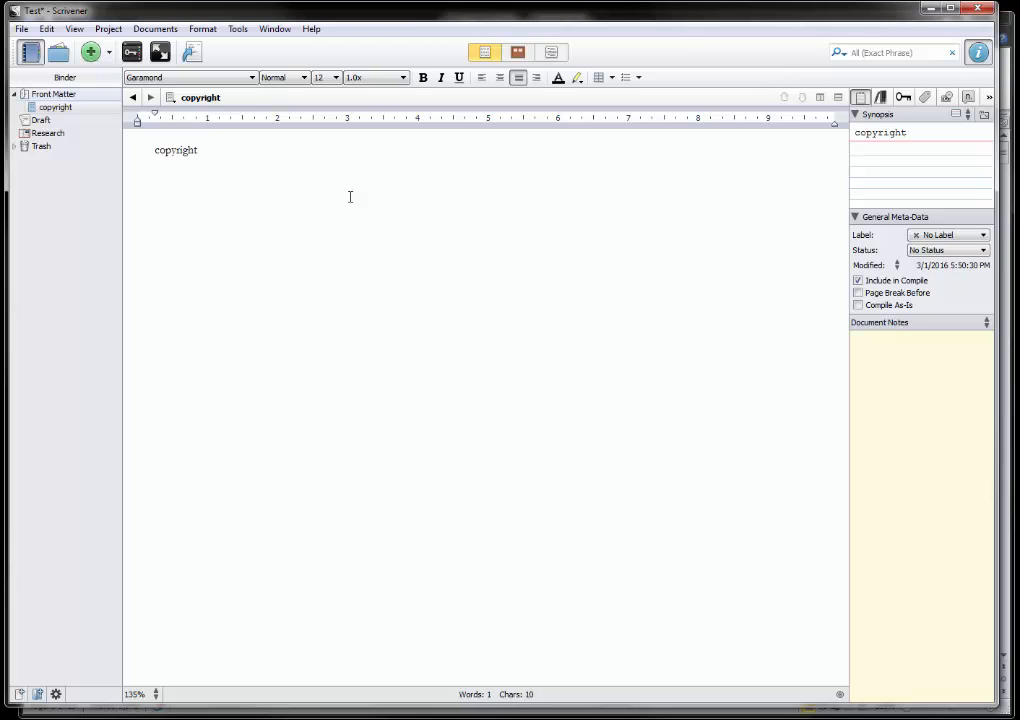
text(goes here)
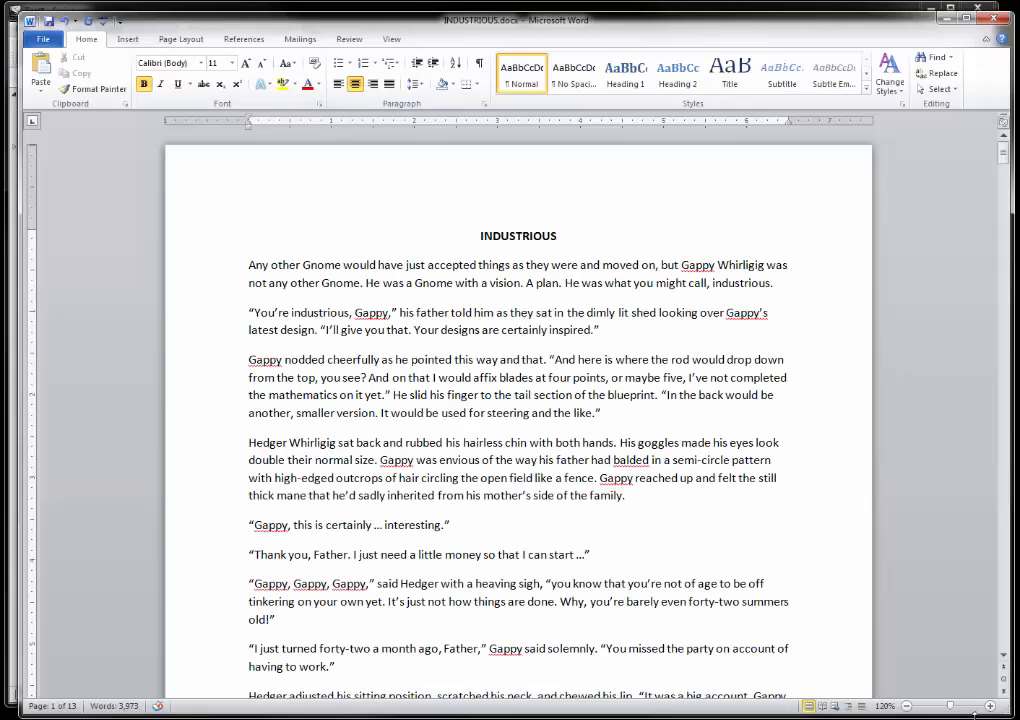
- Review INDUSTRIOUS.docx in Word down to the first § § § scene break, return to its beginning, and switch back to Scrivener
scroll(454, 350, down, 18)
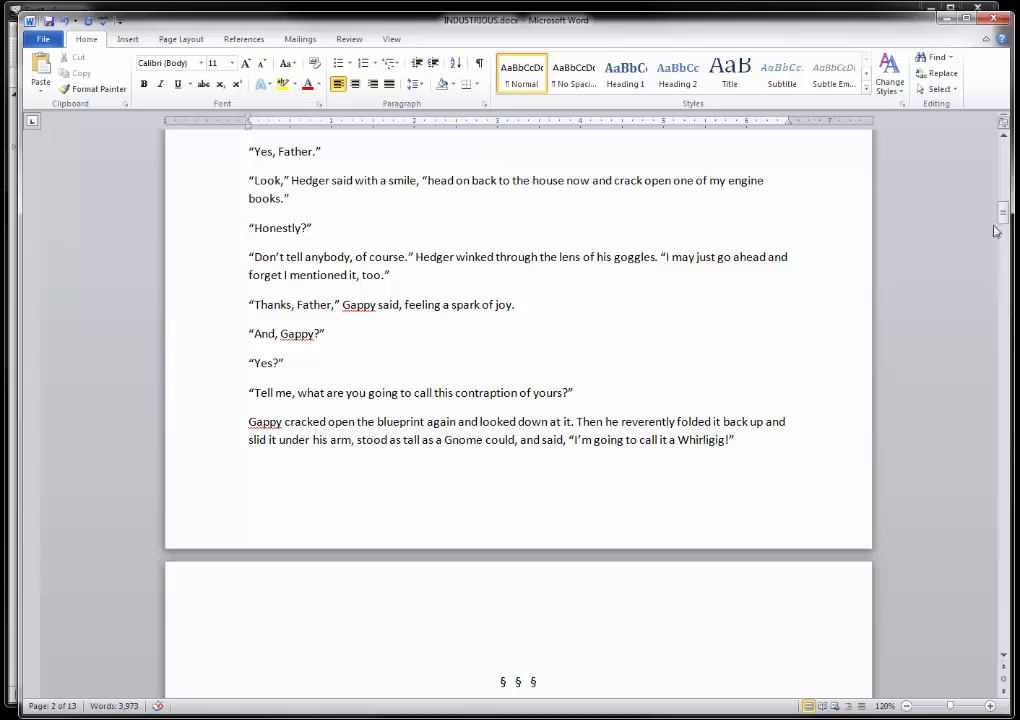
drag(1003, 213, 1013, 140)
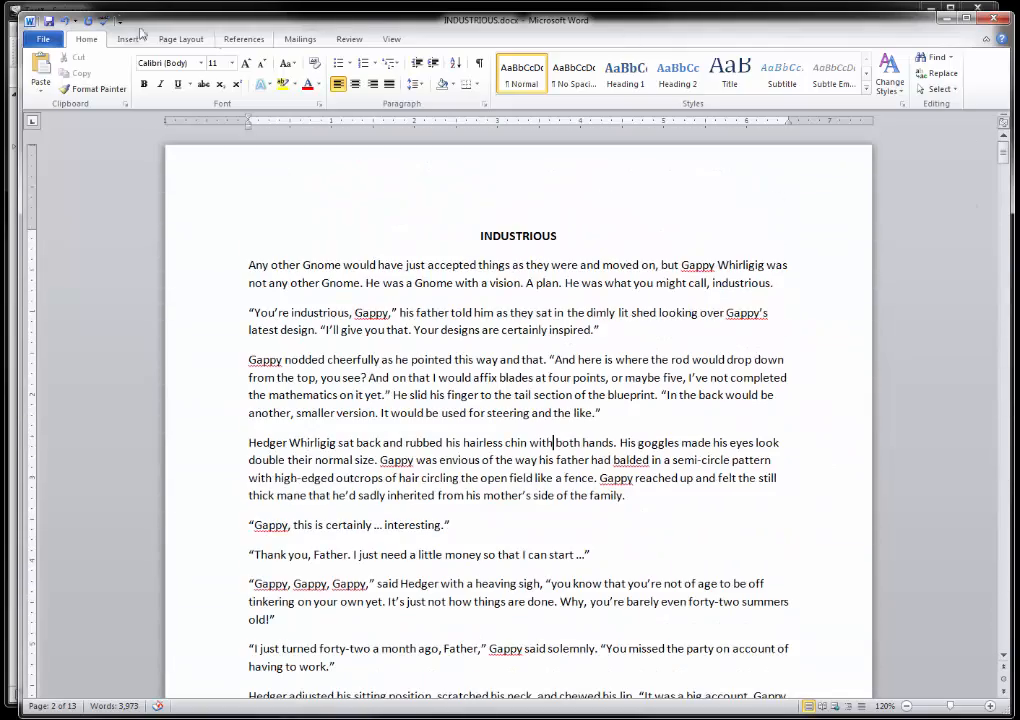
click(70, 5)
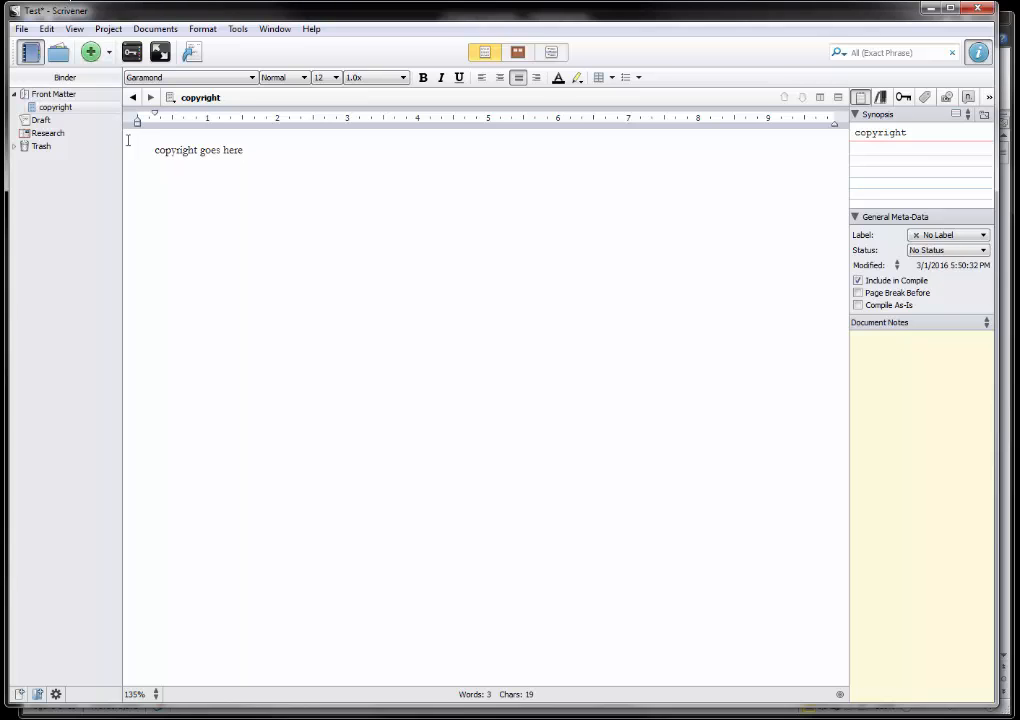
click(68, 122)
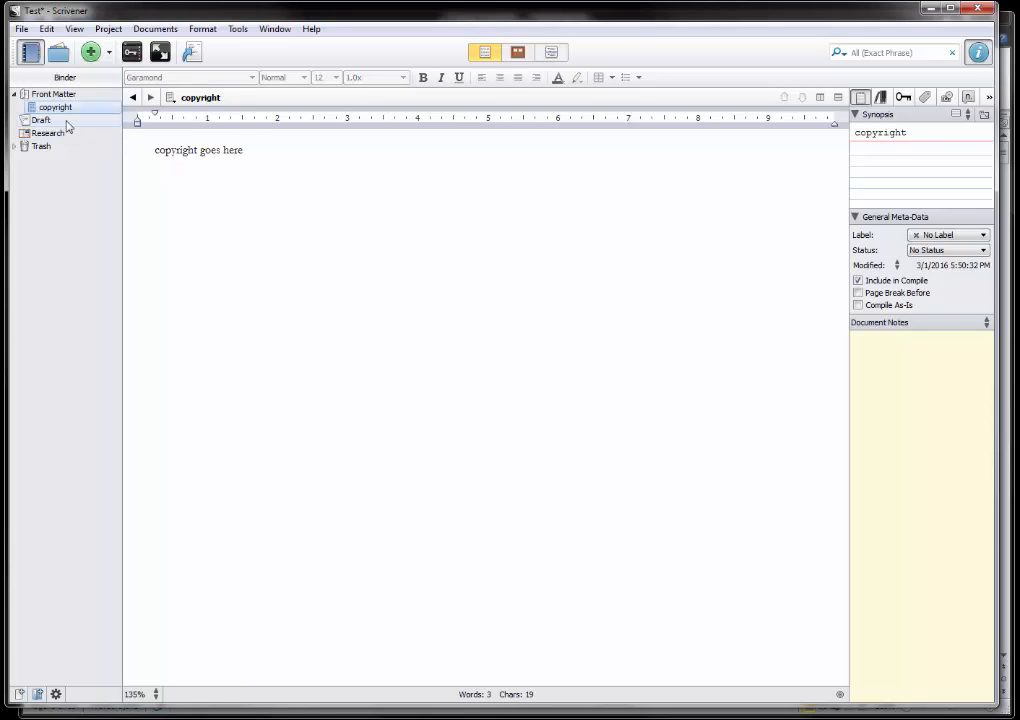
right_click(67, 123)
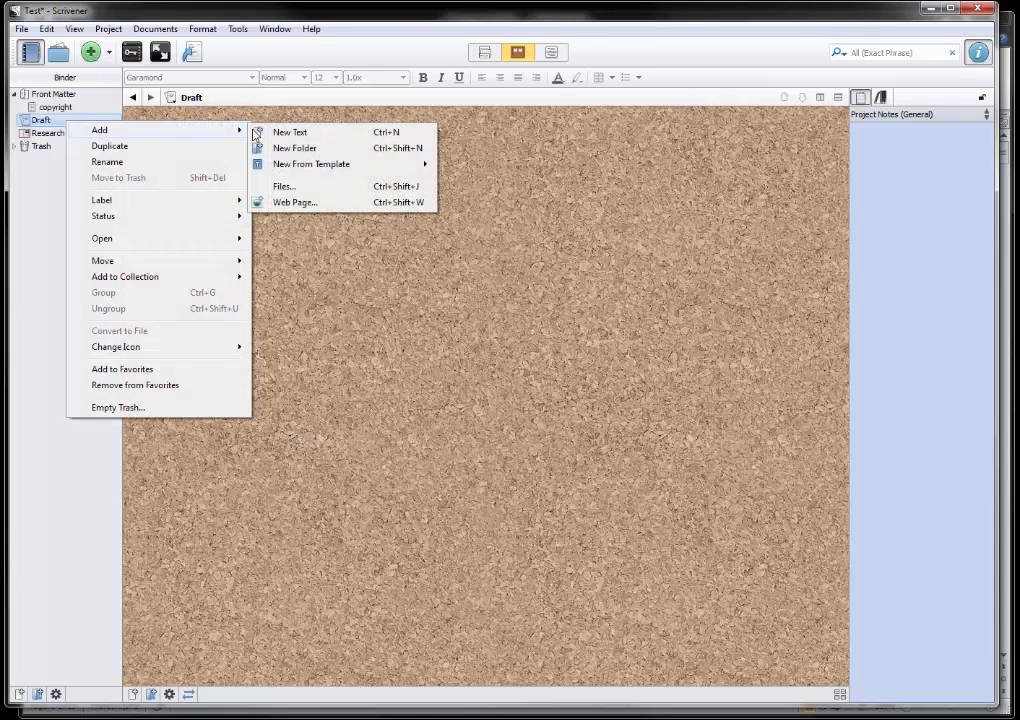
click(270, 134)
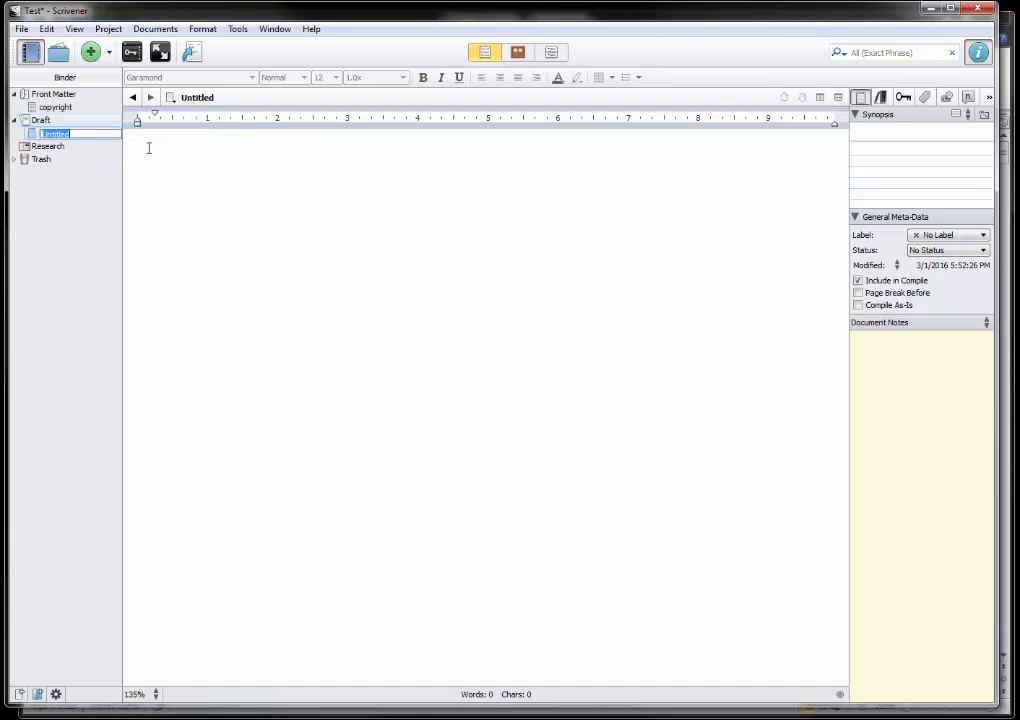
text(Chapter 1)
key(ctrl+a)
key(BackSpace)
click(62, 200)
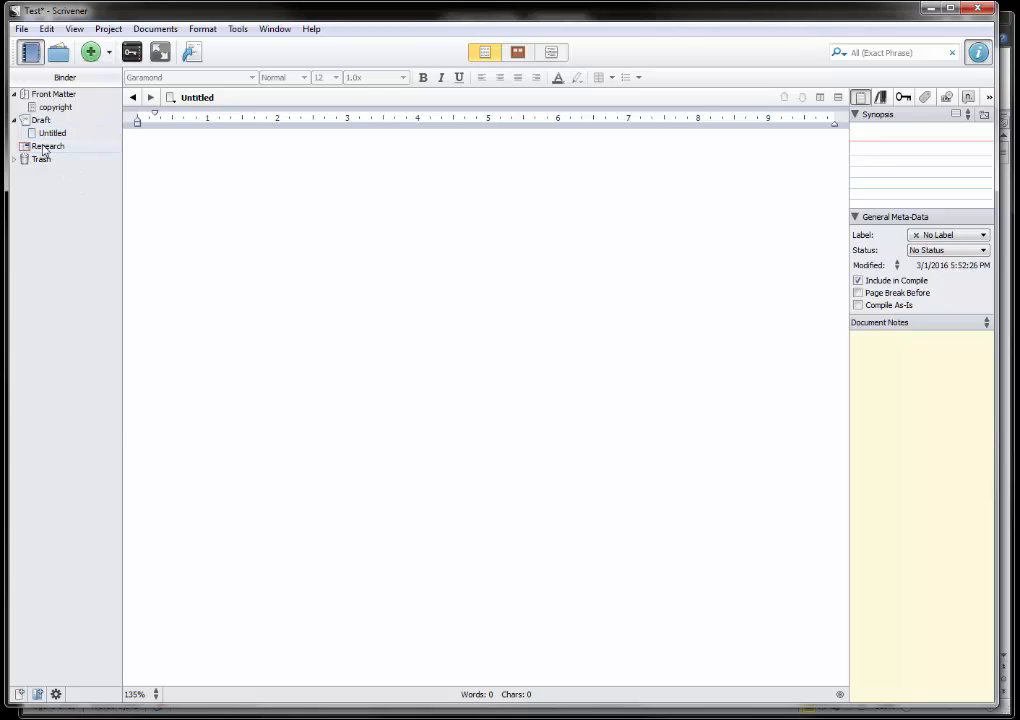
right_click(45, 138)
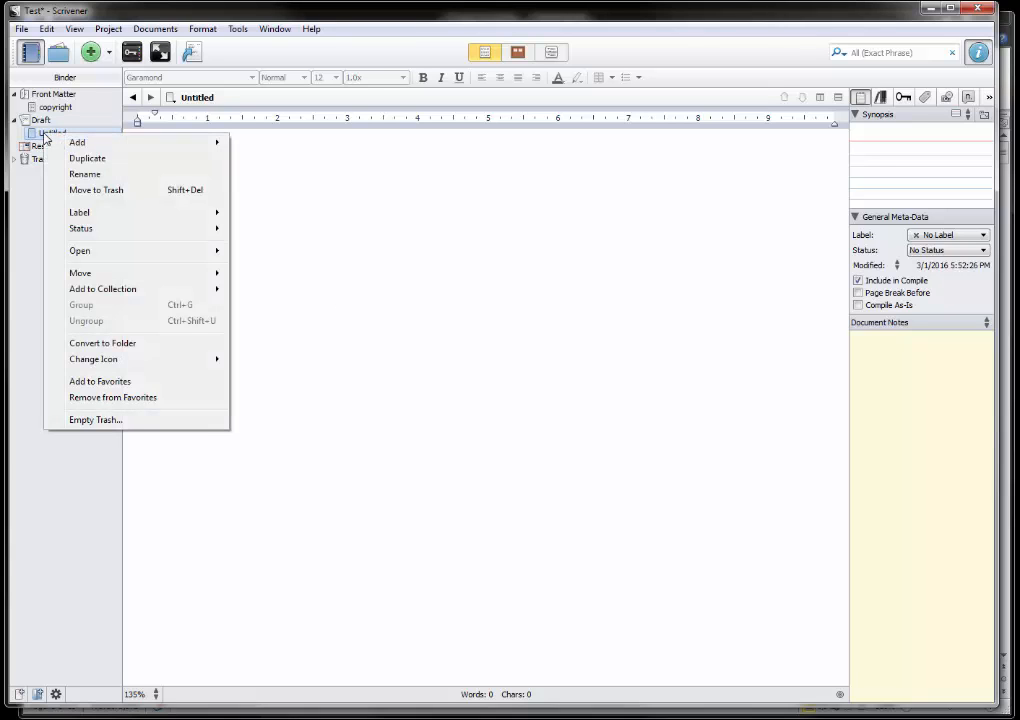
click(96, 190)
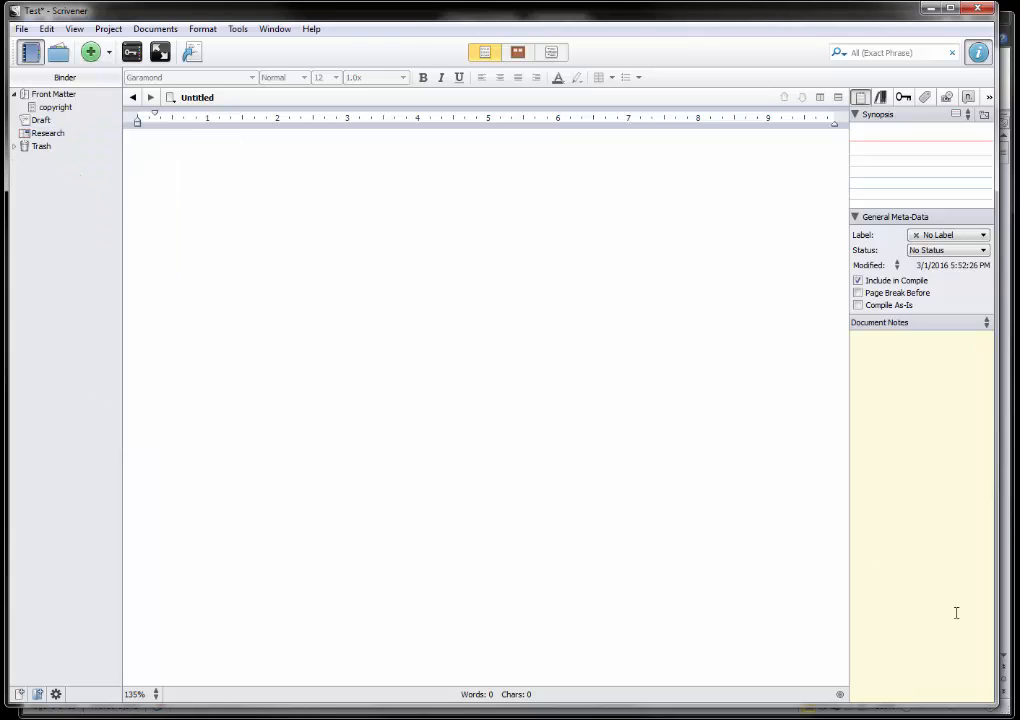
- Import the Word file INDUSTRIOUS.docx into the Draft folder as a single document
click(41, 120)
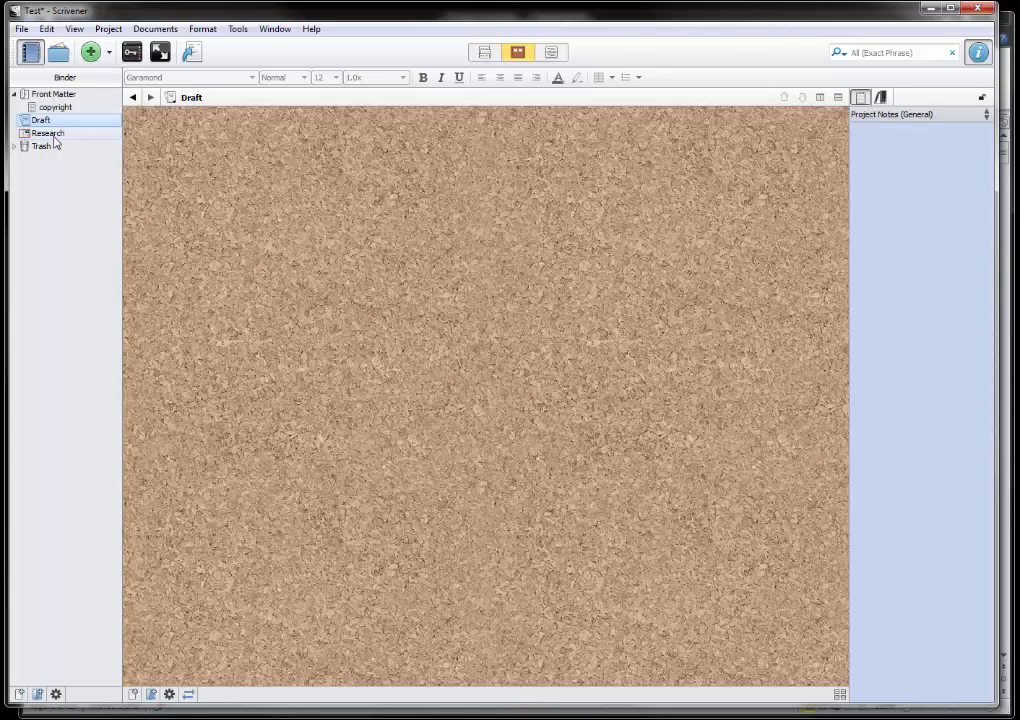
click(18, 30)
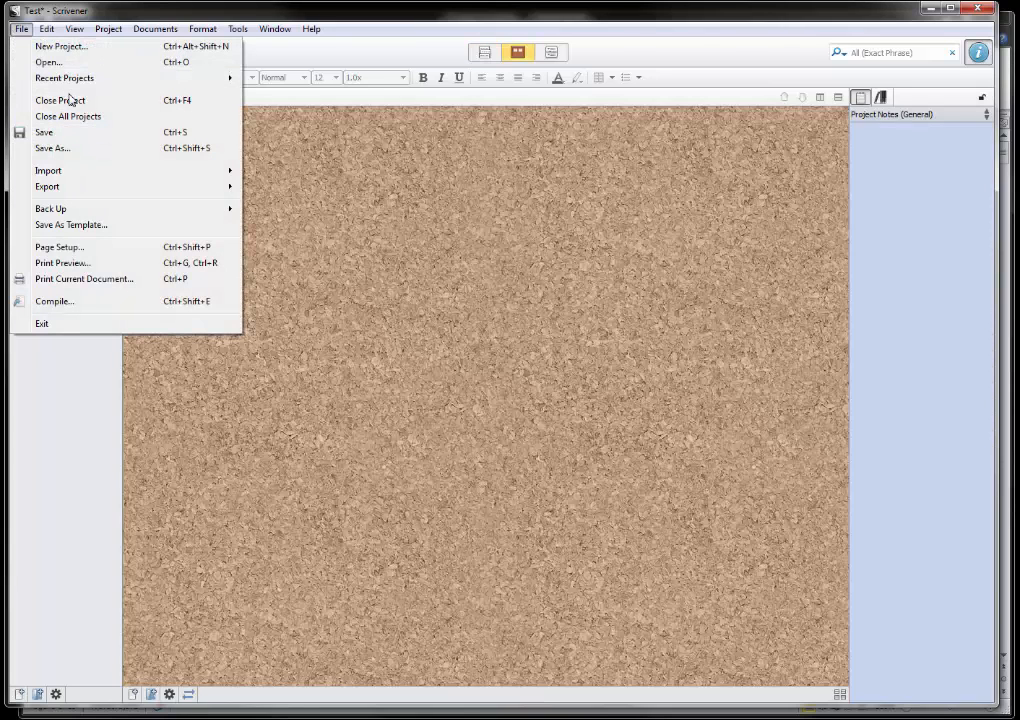
mouse_move(78, 176)
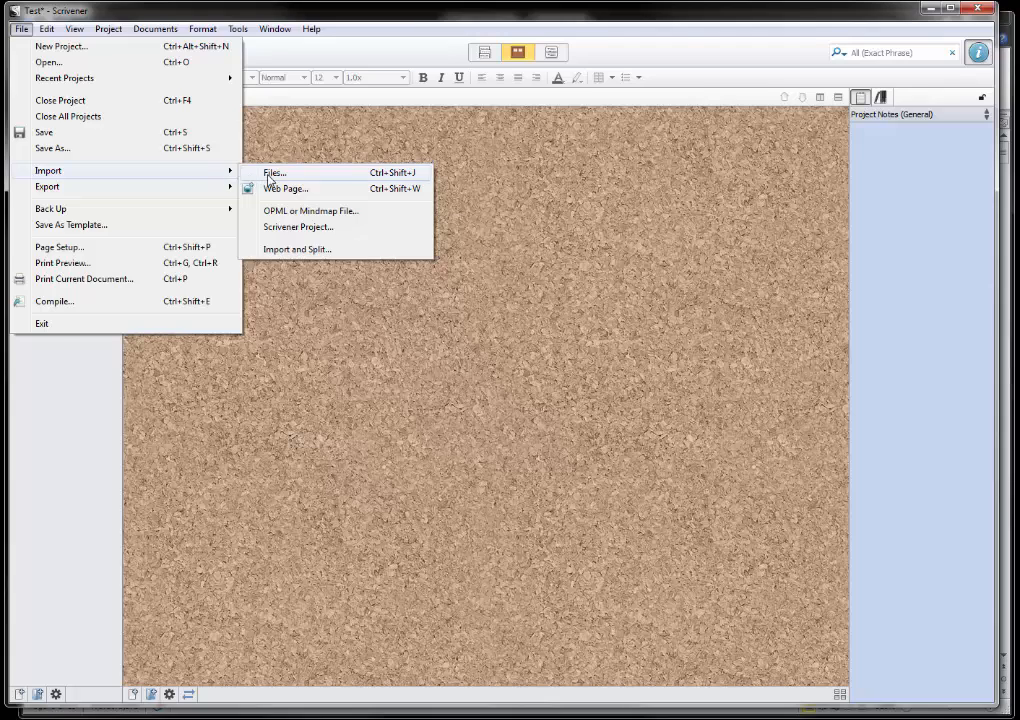
click(272, 174)
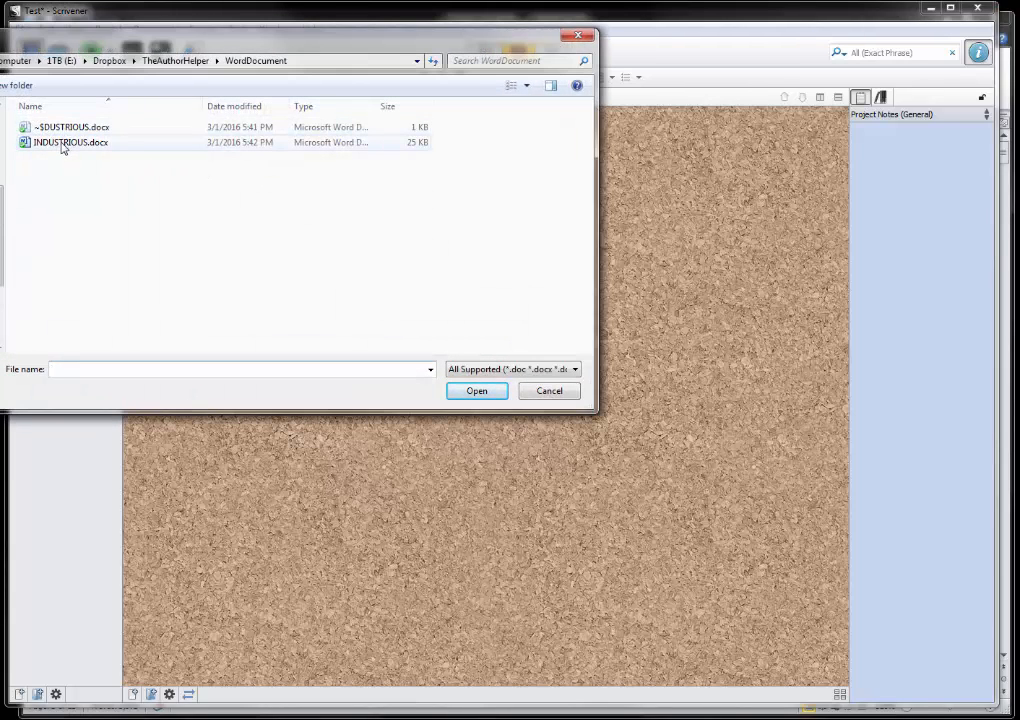
double_click(63, 145)
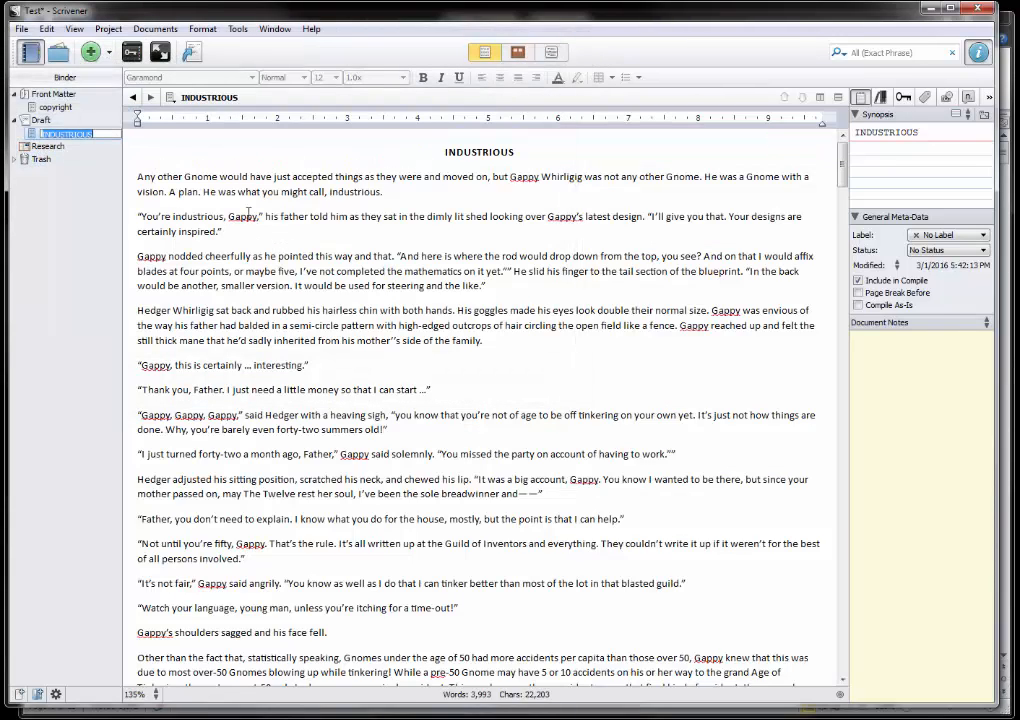
- Check the imported INDUSTRIOUS text down to its first scene break and move the document to the Trash
click(166, 176)
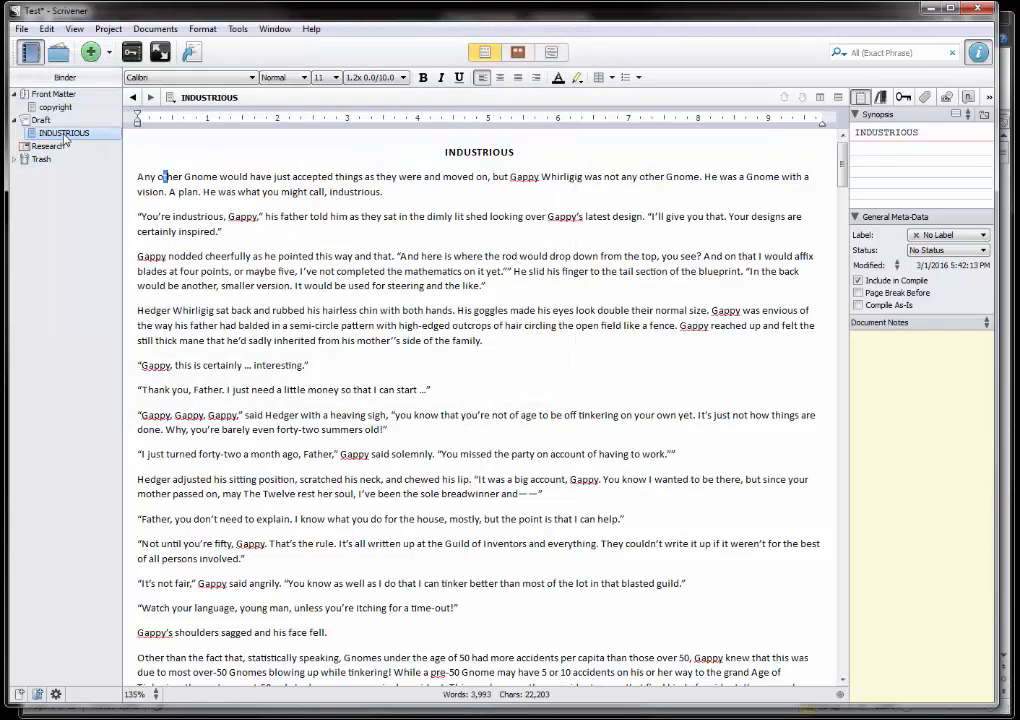
scroll(733, 268, down, 10)
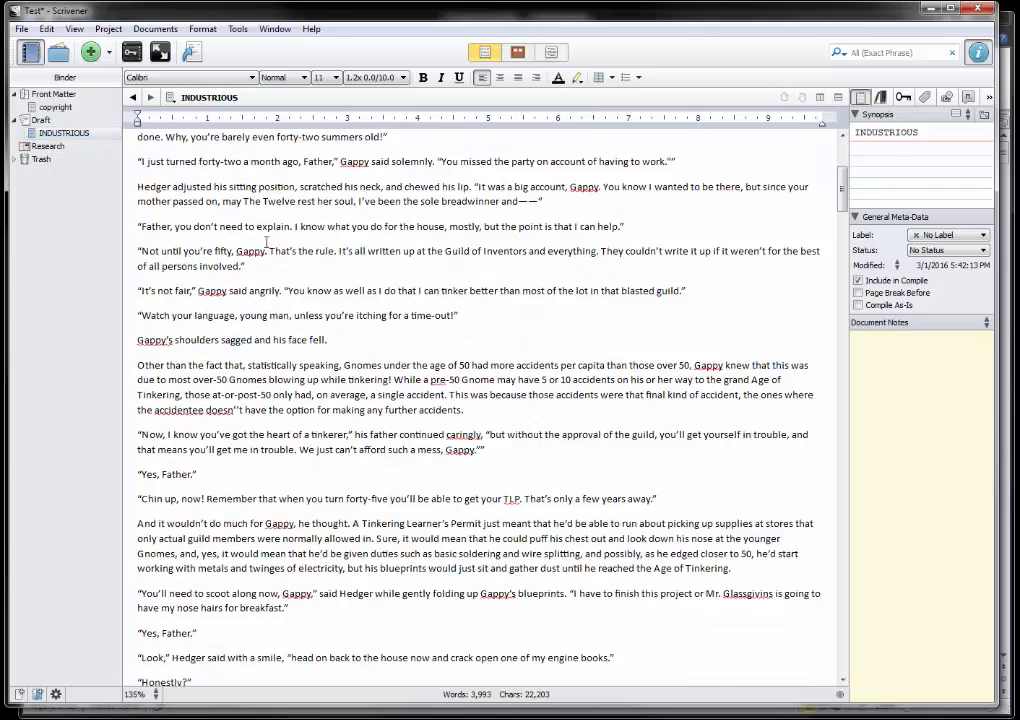
scroll(733, 268, down, 1)
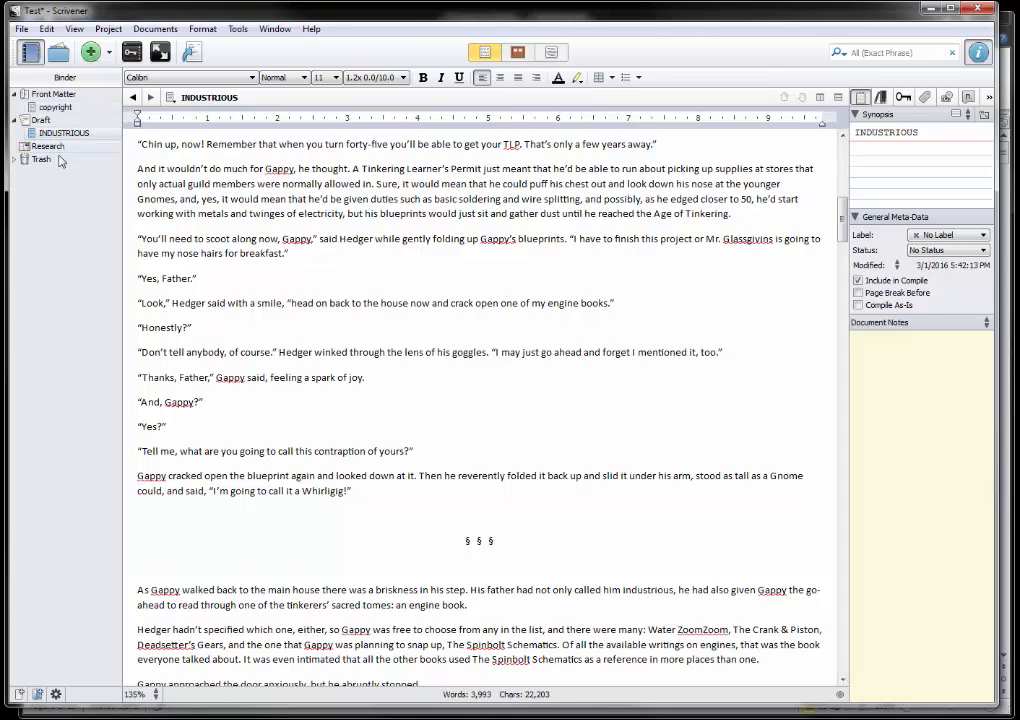
drag(843, 222, 842, 175)
drag(68, 138, 42, 159)
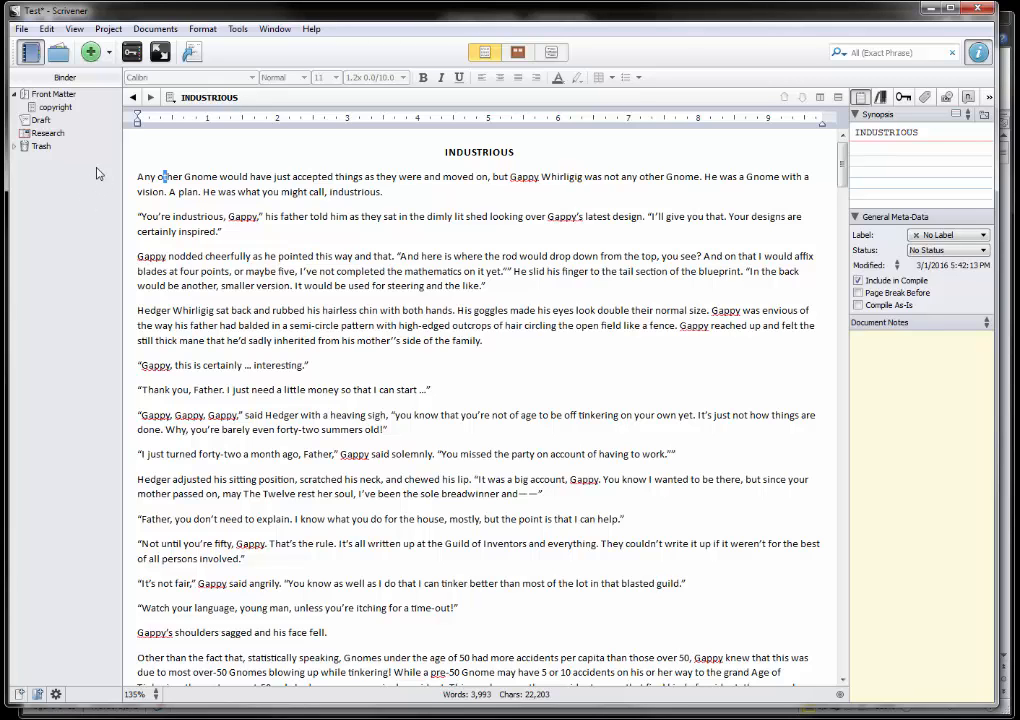
- Start an Import and Split into the Draft folder and set the section separator to #######
click(59, 121)
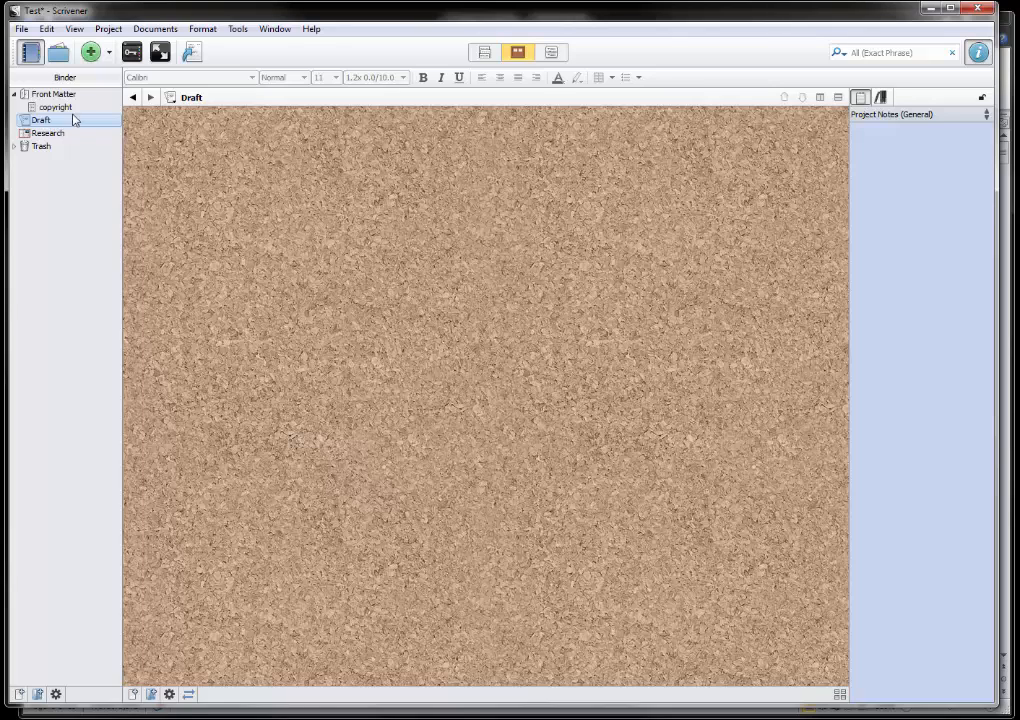
click(22, 30)
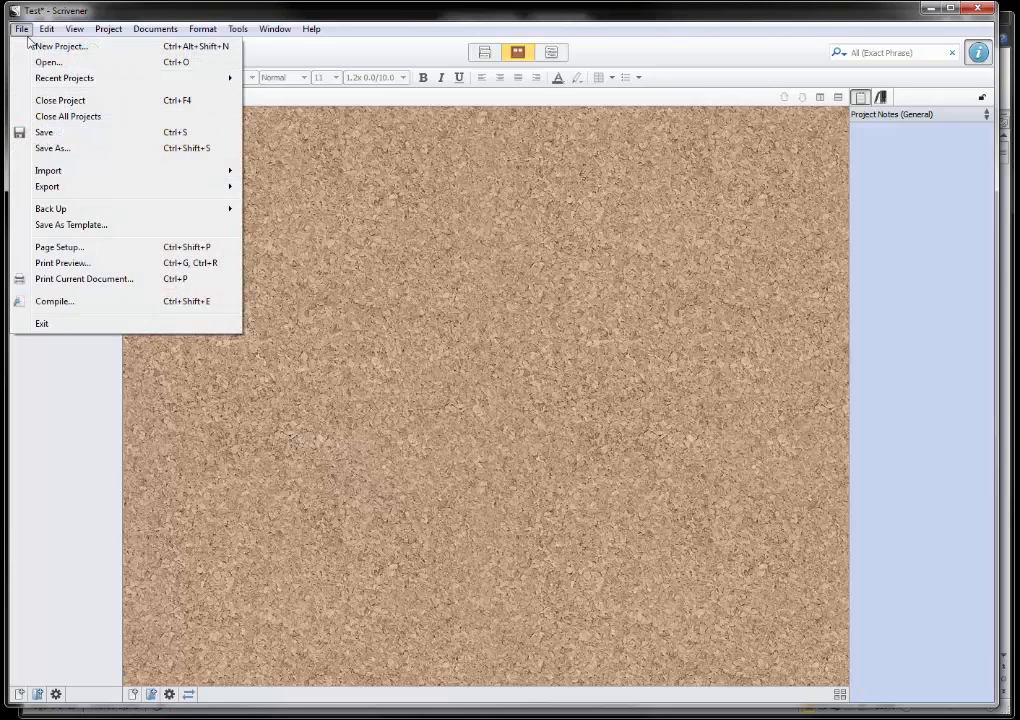
mouse_move(79, 175)
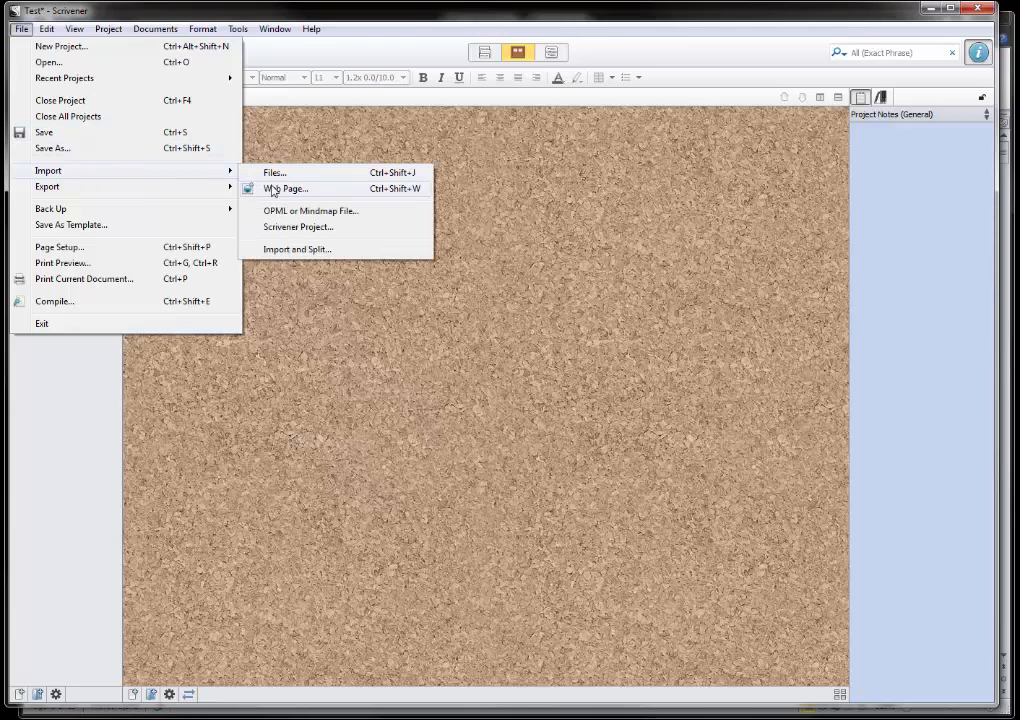
click(291, 250)
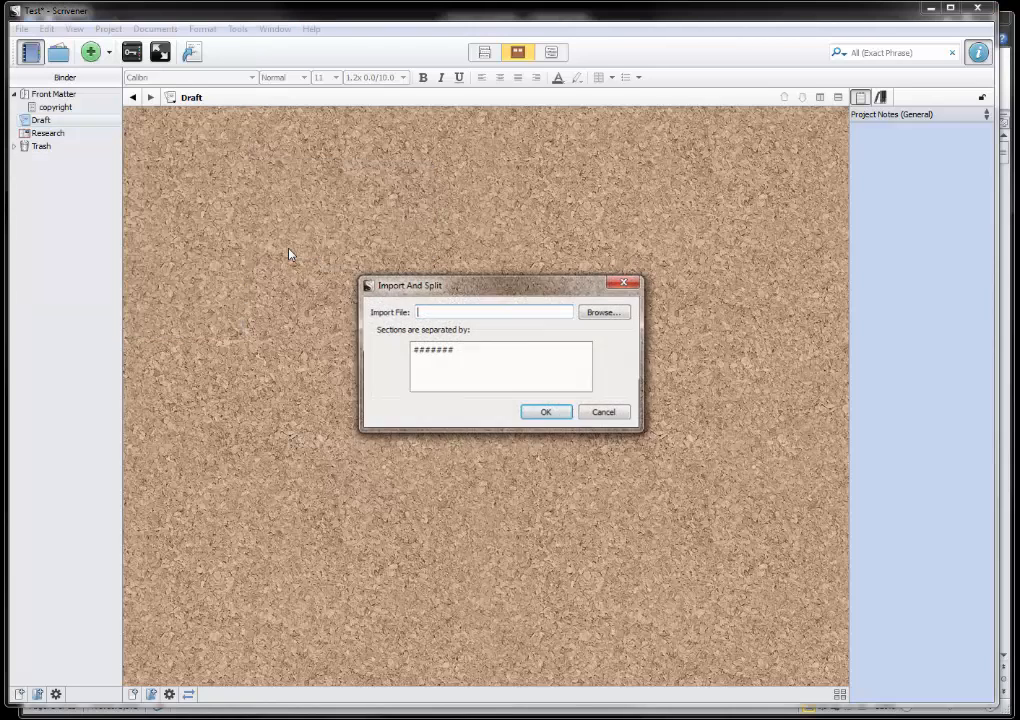
key(Tab)
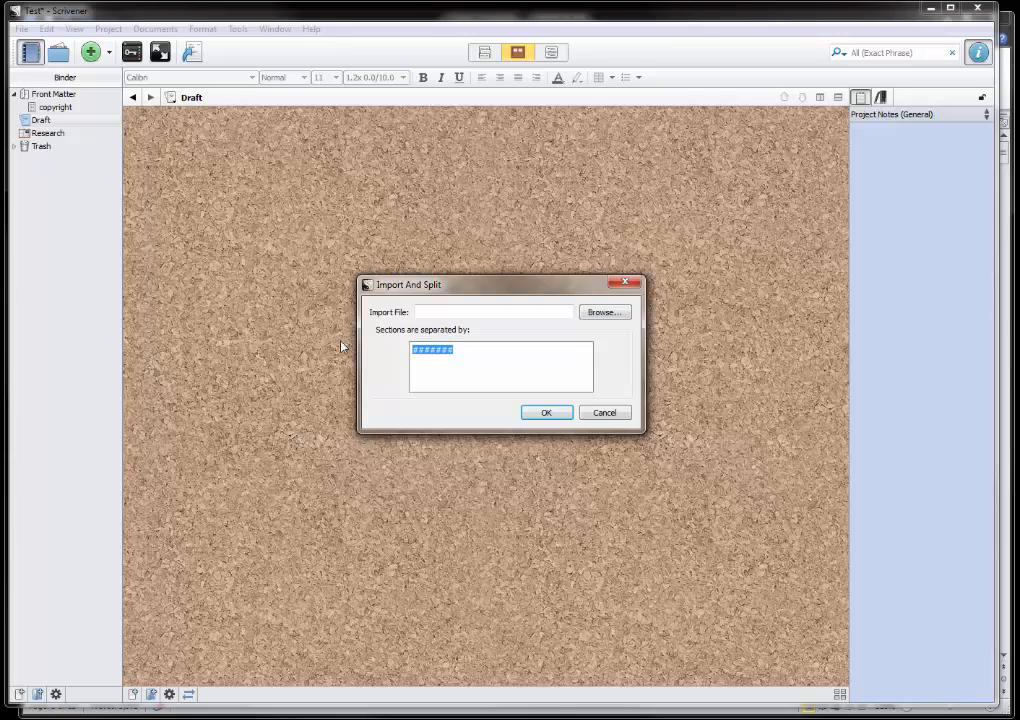
text(# # #)
key(ctrl+a)
text(#)
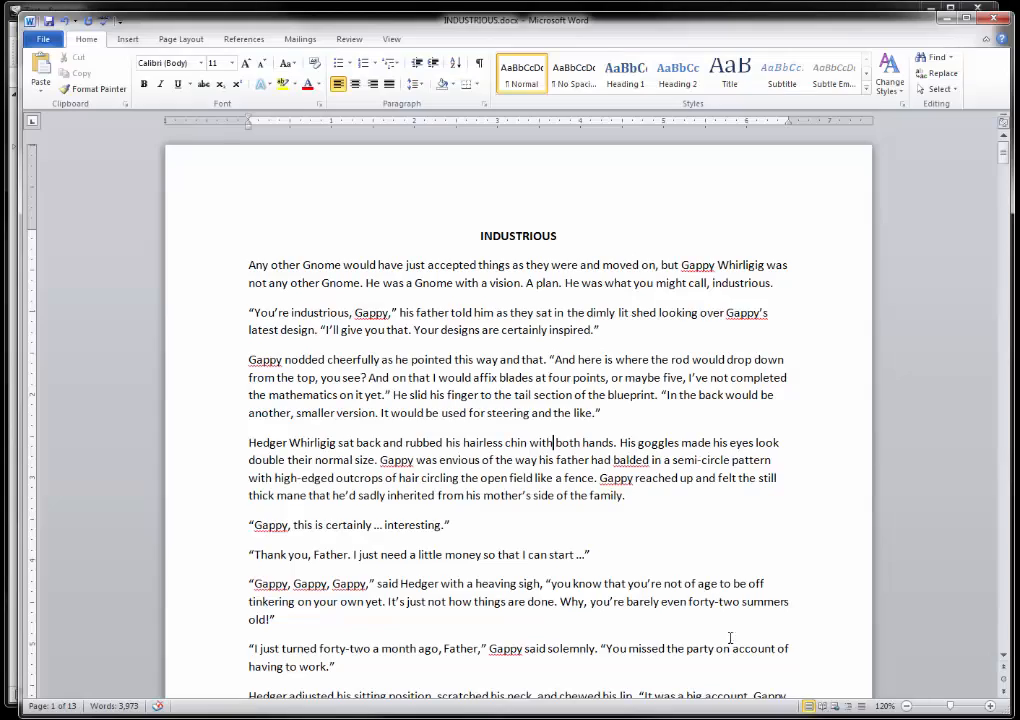
- Switch to INDUSTRIOUS.docx in Word and insert a ####### separator line directly above the heading THE AFTERLIFE
scroll(485, 440, down, 10)
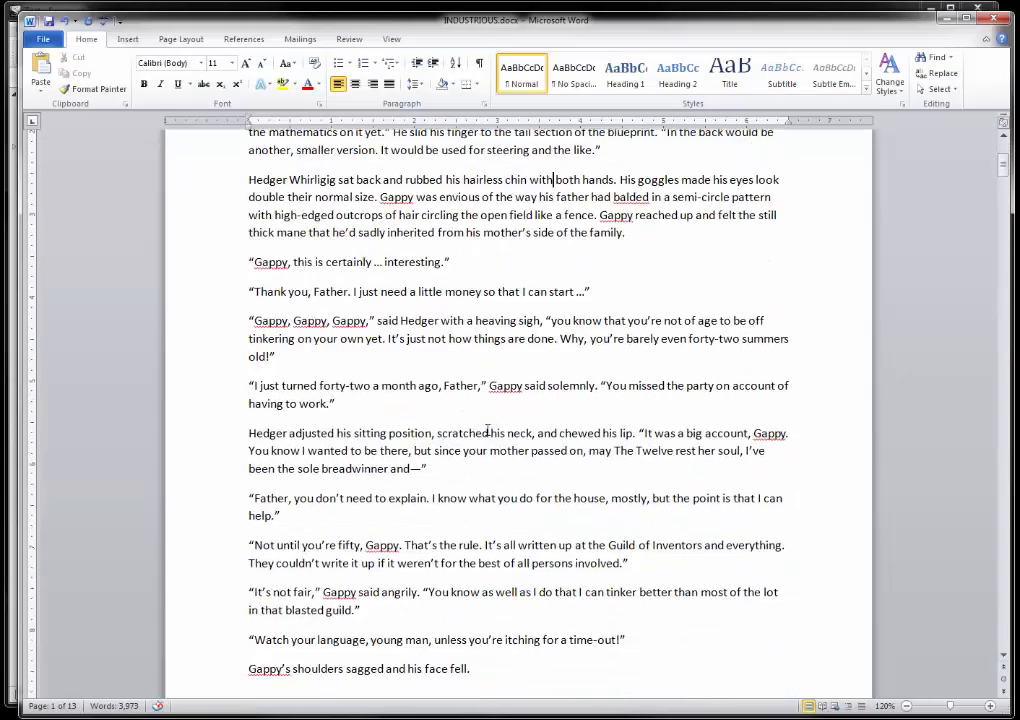
scroll(482, 428, down, 18)
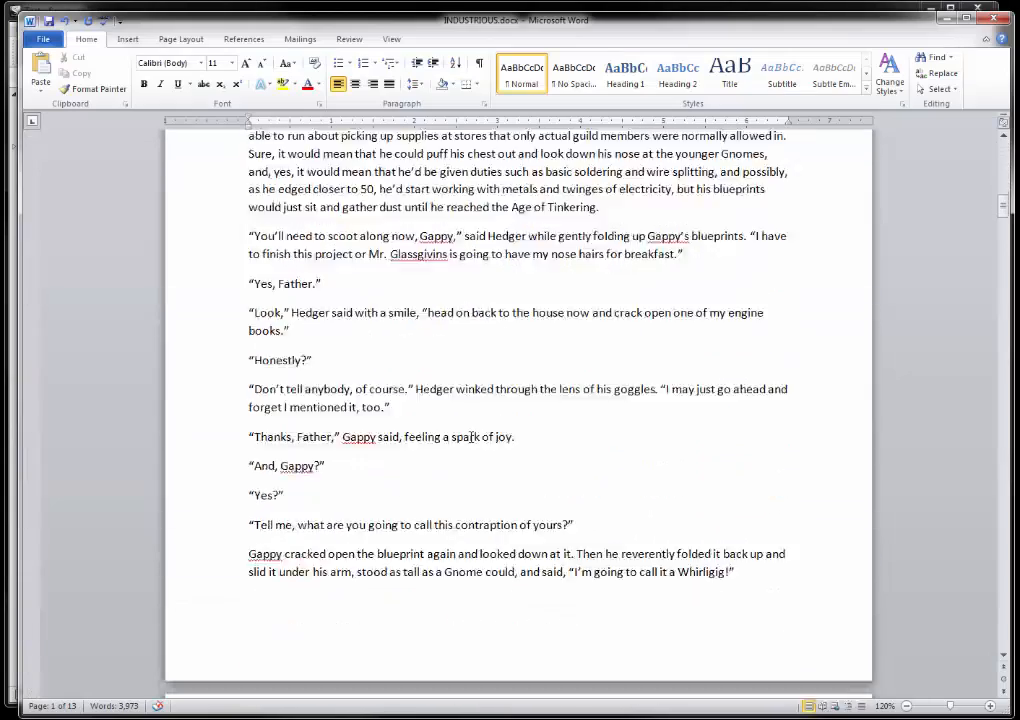
scroll(469, 436, down, 20)
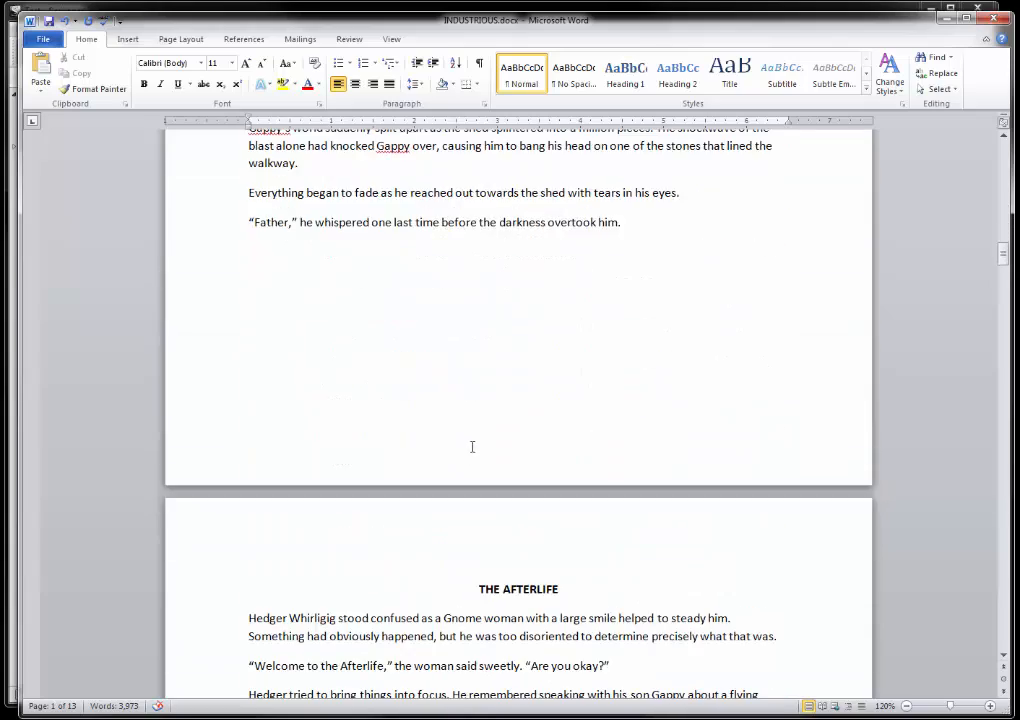
scroll(475, 450, down, 3)
scroll(497, 452, up, 2)
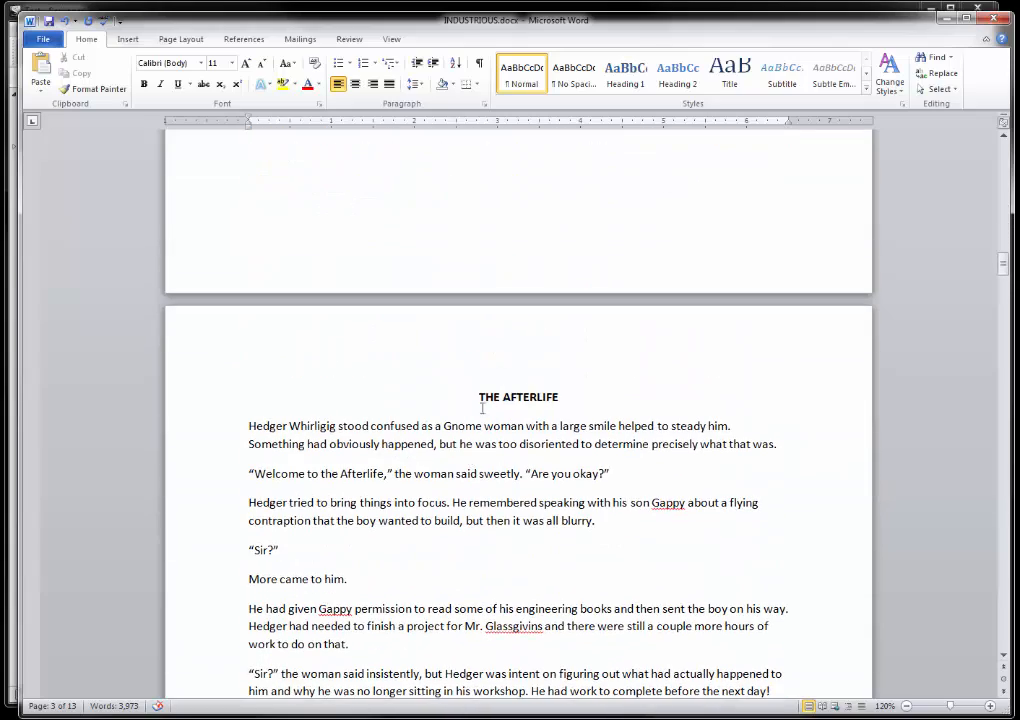
click(461, 371)
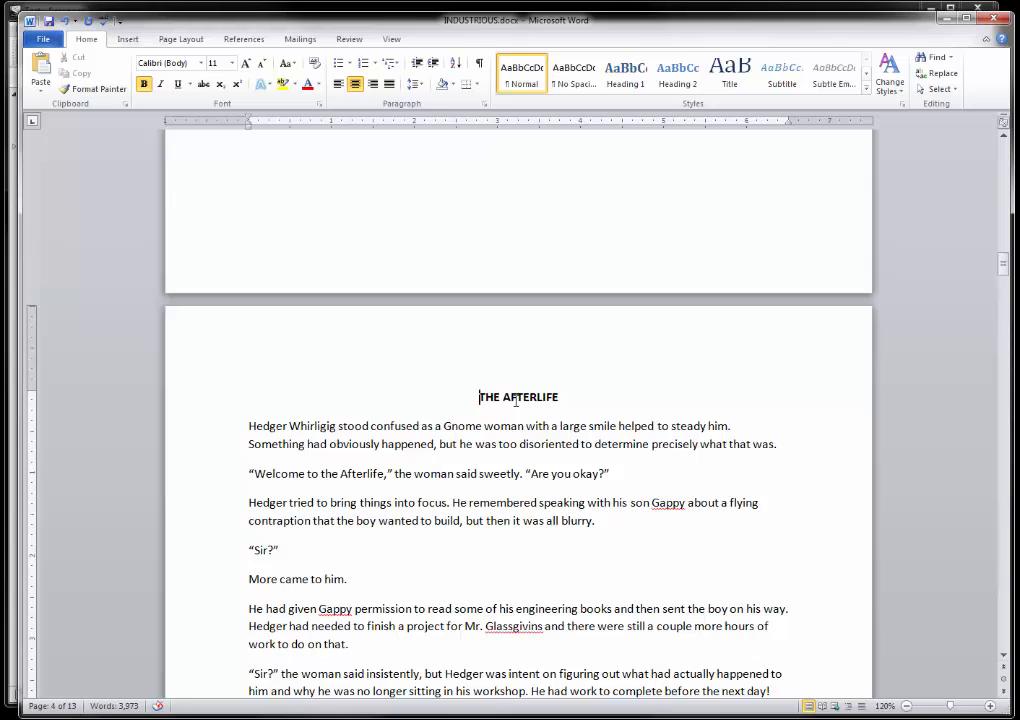
key(Return)
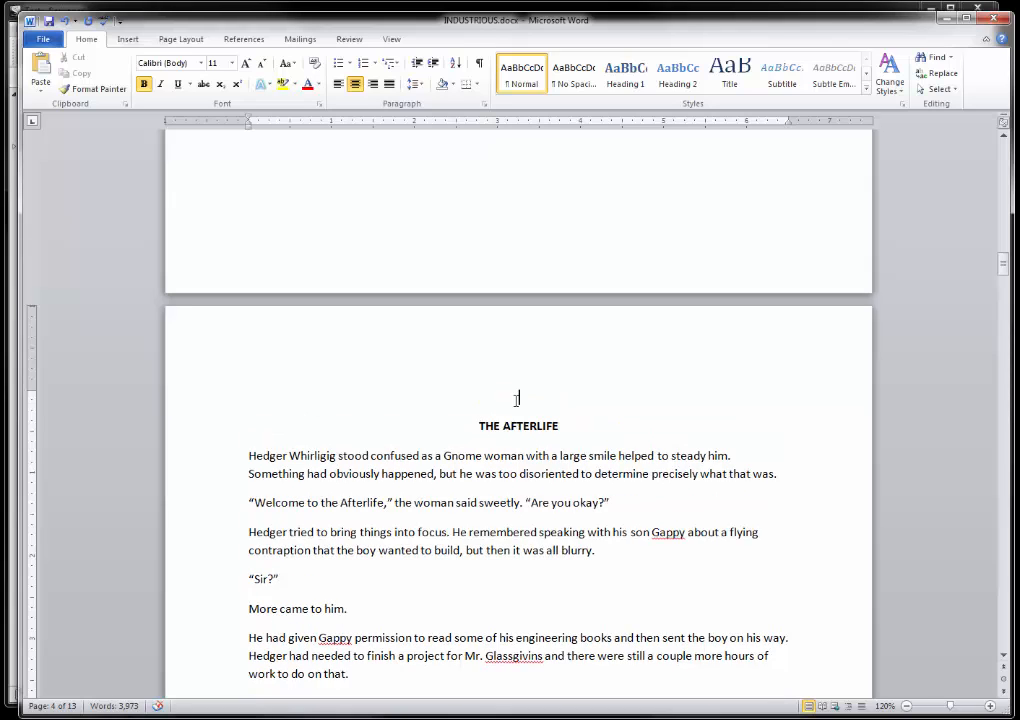
text(#######)
- Insert a ####### separator line directly above the heading THE FUNERAL and save the Word document
scroll(510, 420, down, 15)
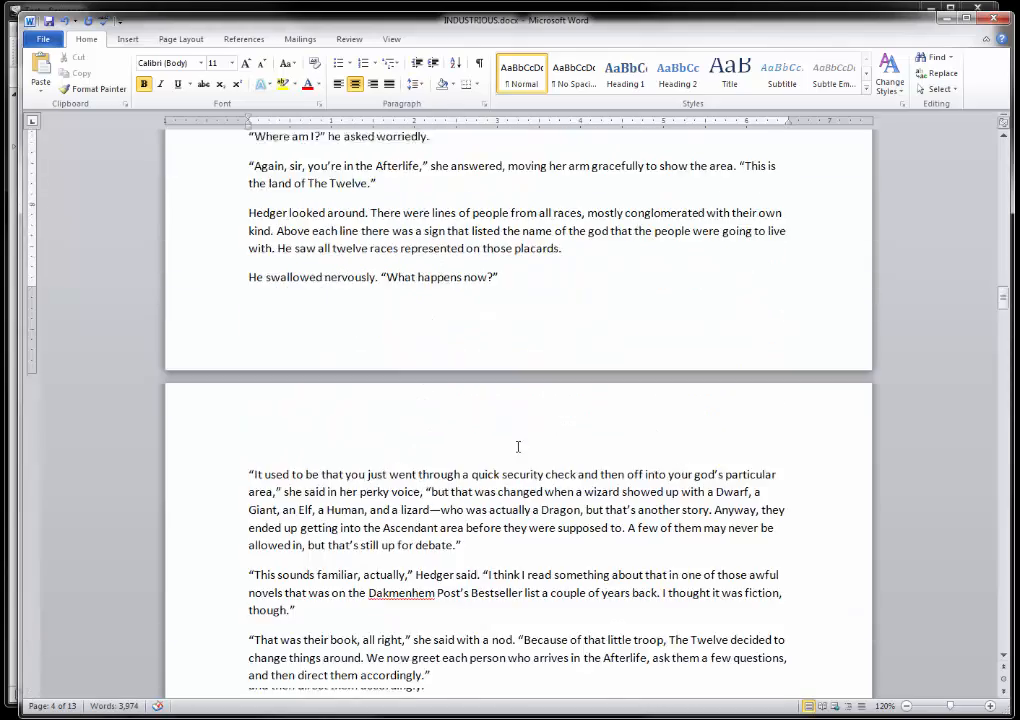
scroll(527, 443, down, 20)
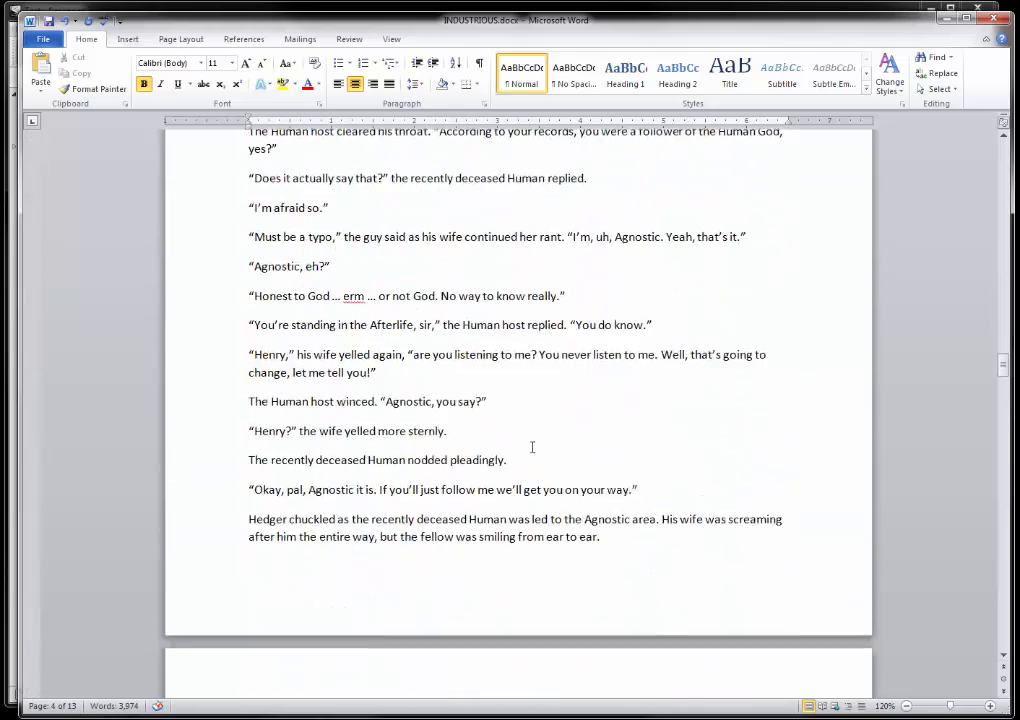
scroll(542, 444, down, 20)
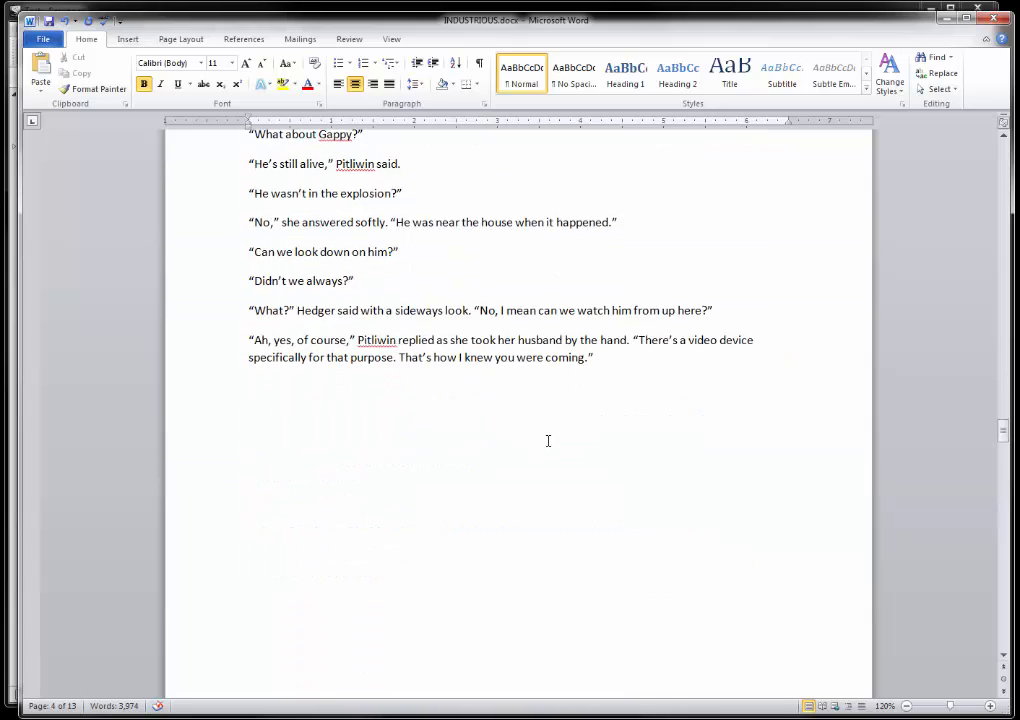
click(471, 348)
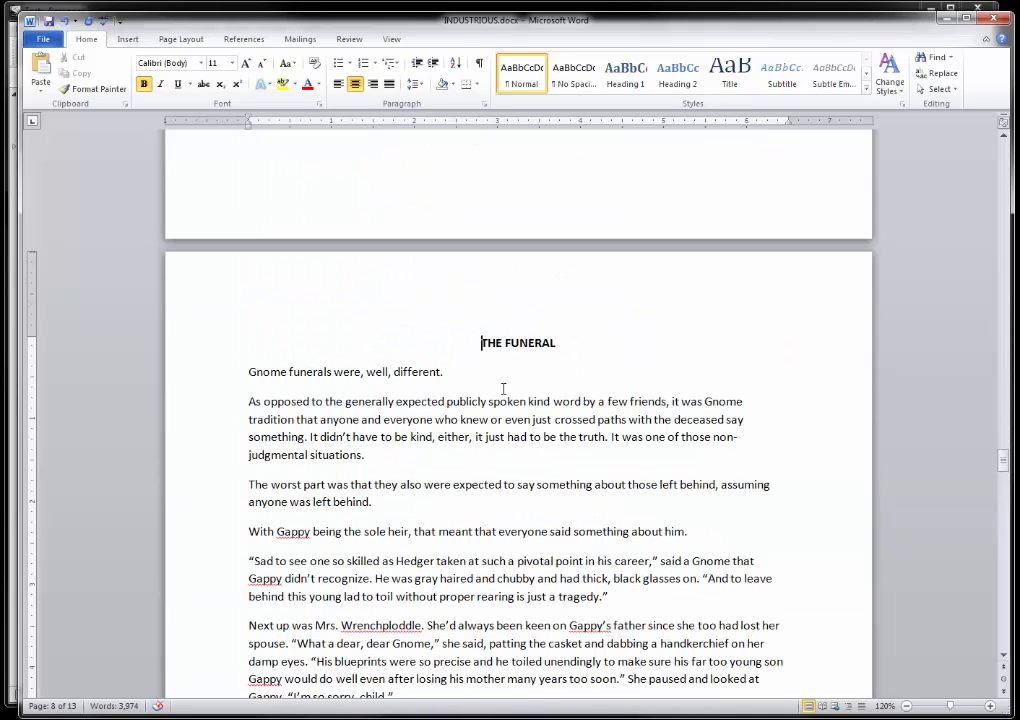
key(Return)
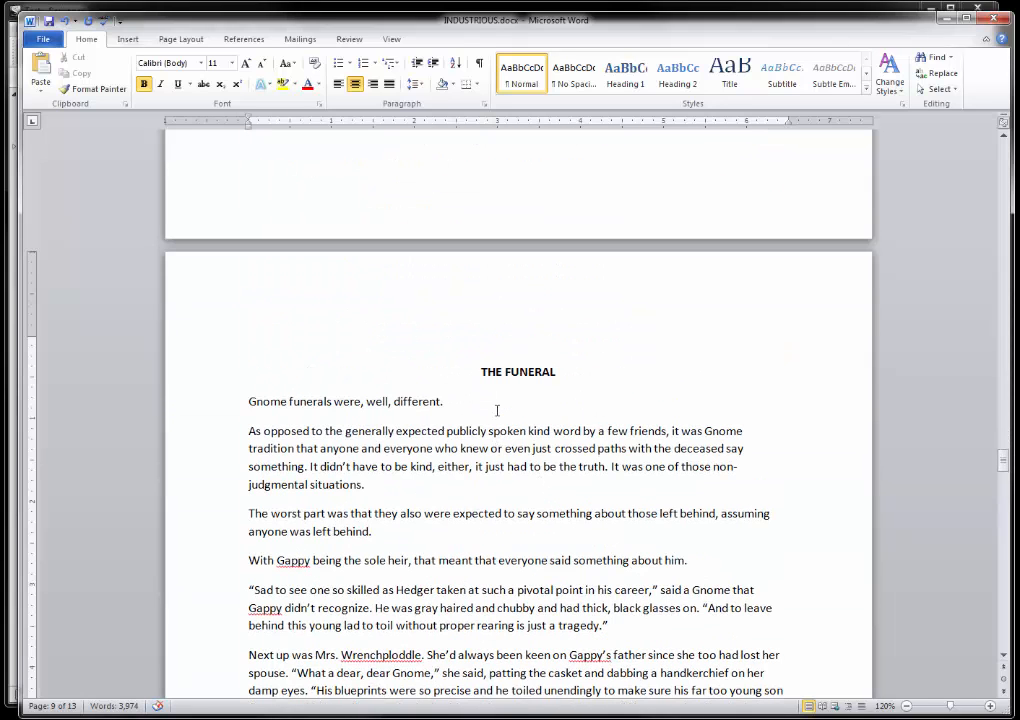
text(#######)
key(ctrl+s)
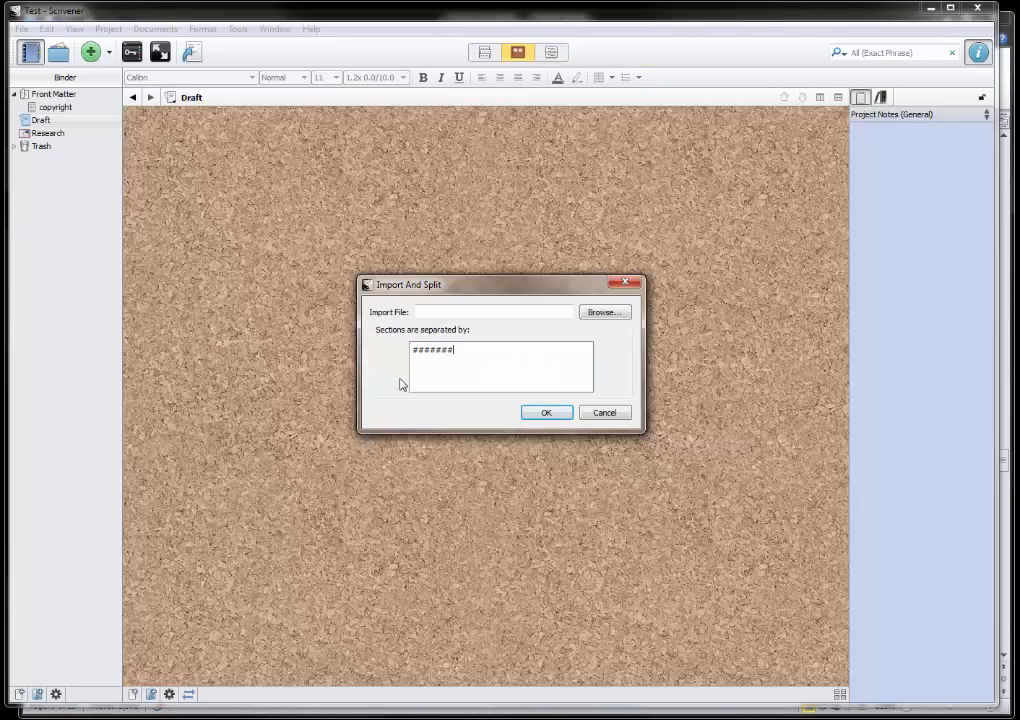
- Back in Scrivener, choose INDUSTRIOUS.docx as the import file and import it split at the ####### separators
drag(473, 347, 314, 345)
click(611, 318)
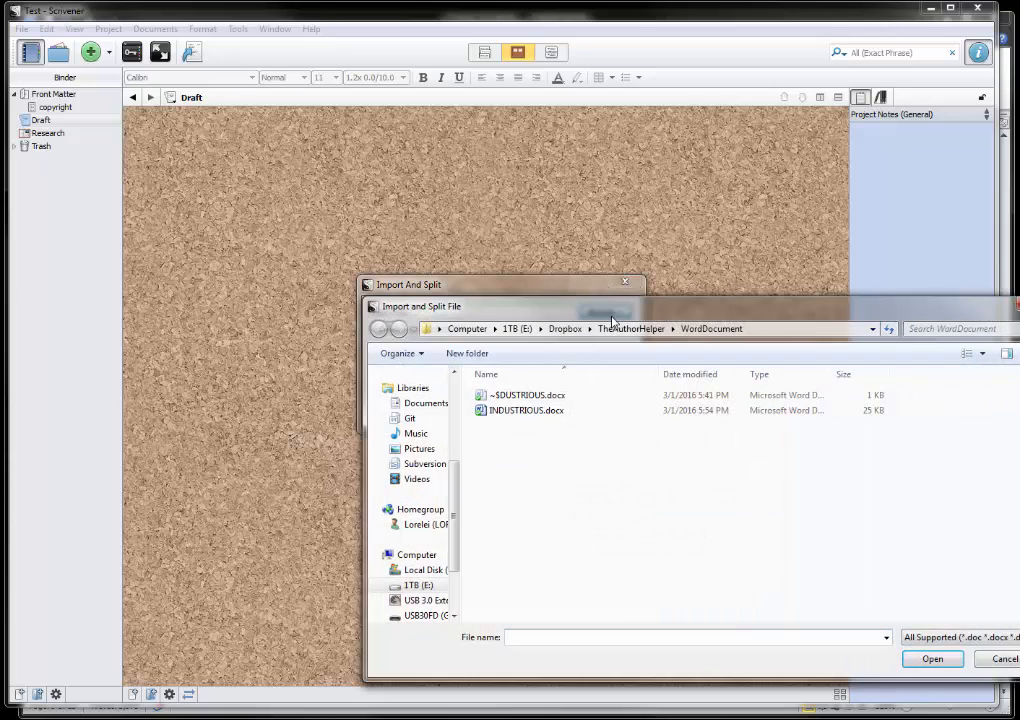
drag(618, 316, 167, 260)
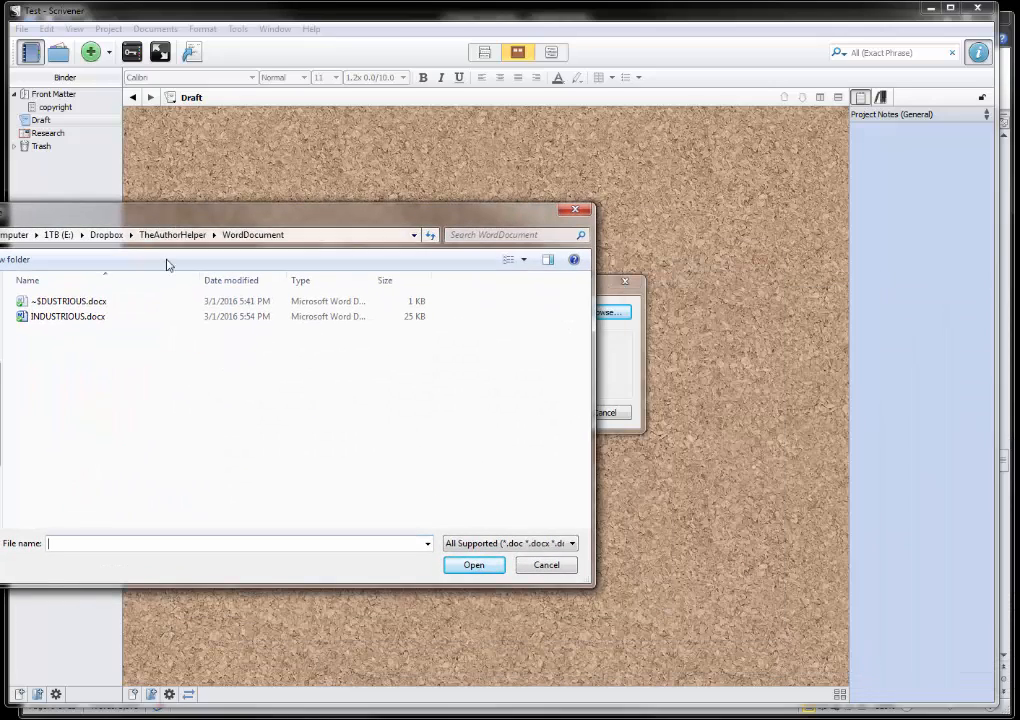
double_click(45, 318)
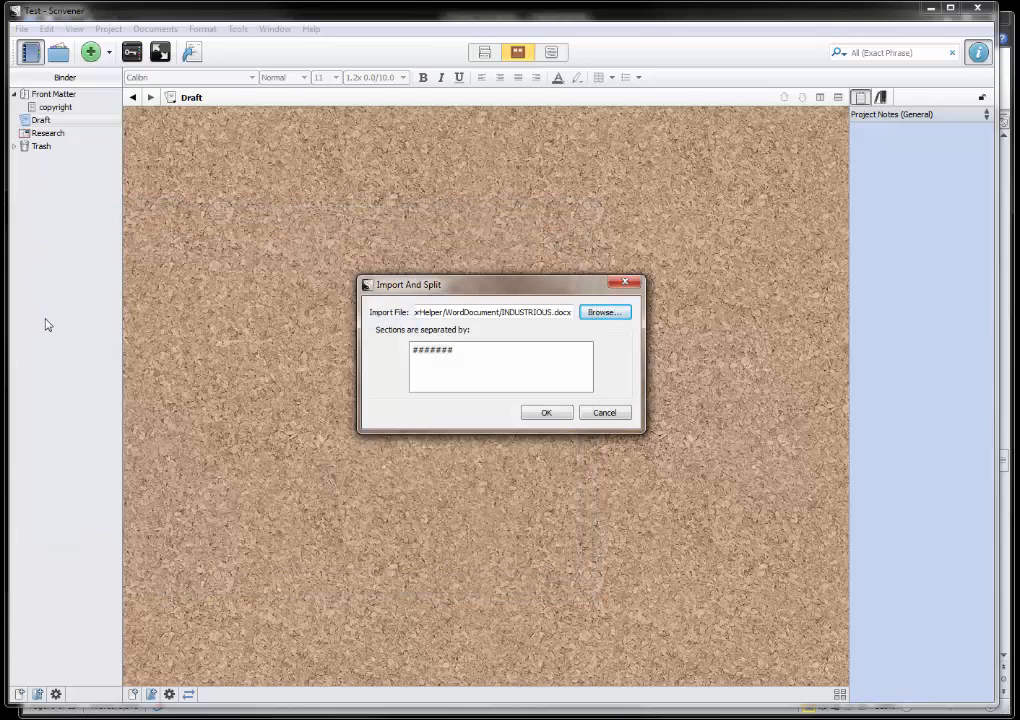
click(536, 414)
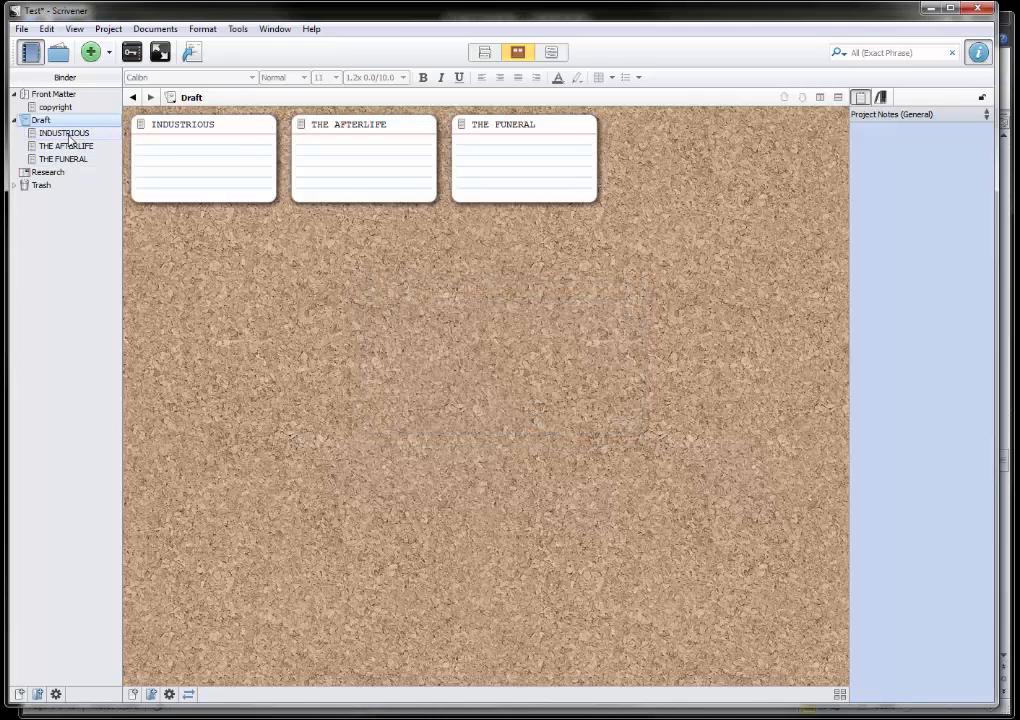
- Check the text of the imported INDUSTRIOUS, THE AFTERLIFE and THE FUNERAL documents, examining the title line that starts each one
click(64, 133)
click(71, 147)
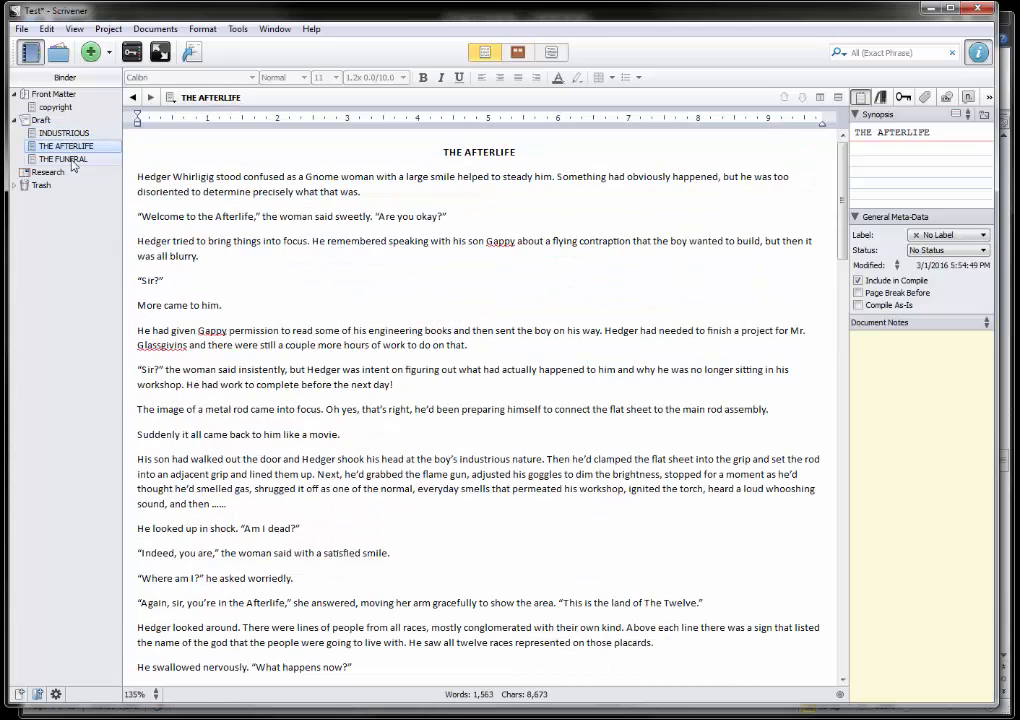
click(72, 162)
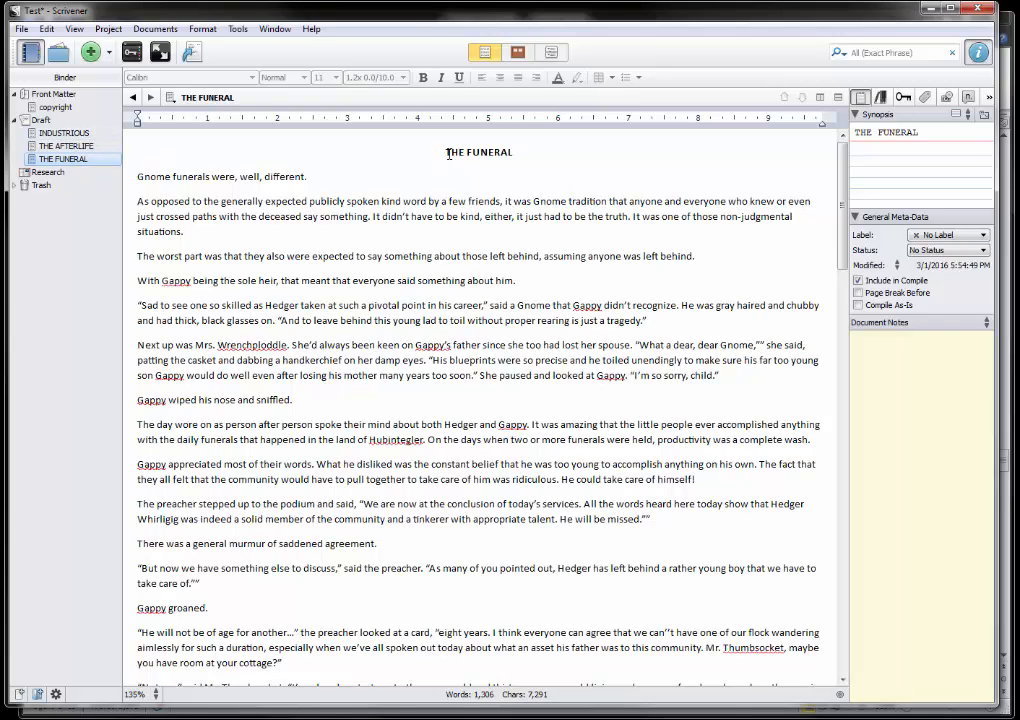
drag(448, 152, 547, 153)
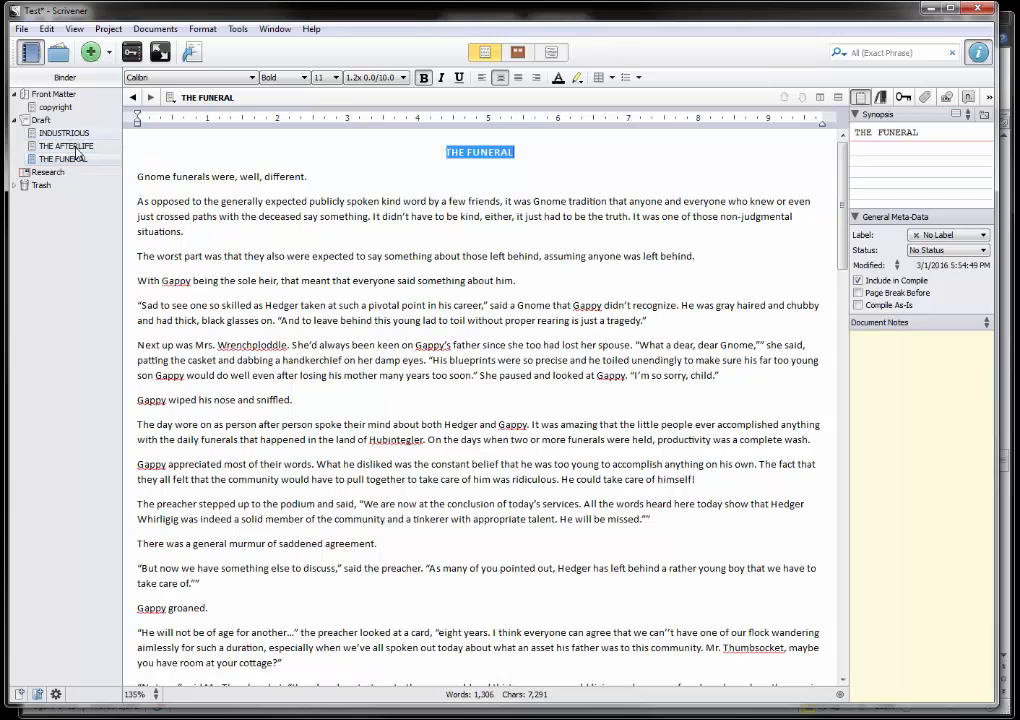
click(480, 153)
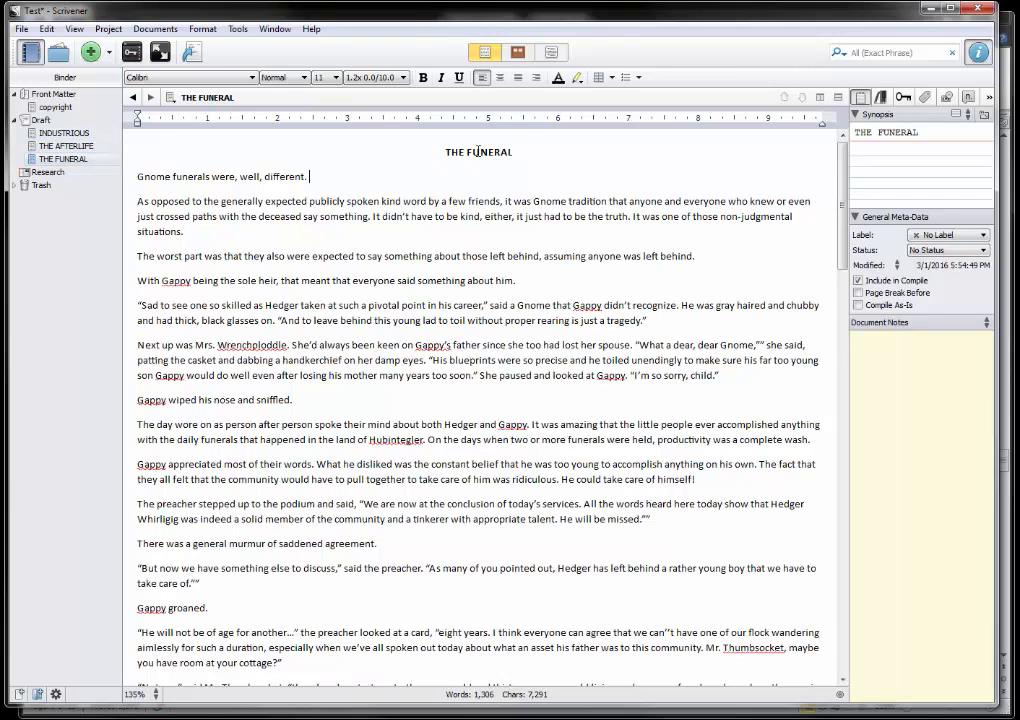
drag(521, 152, 440, 142)
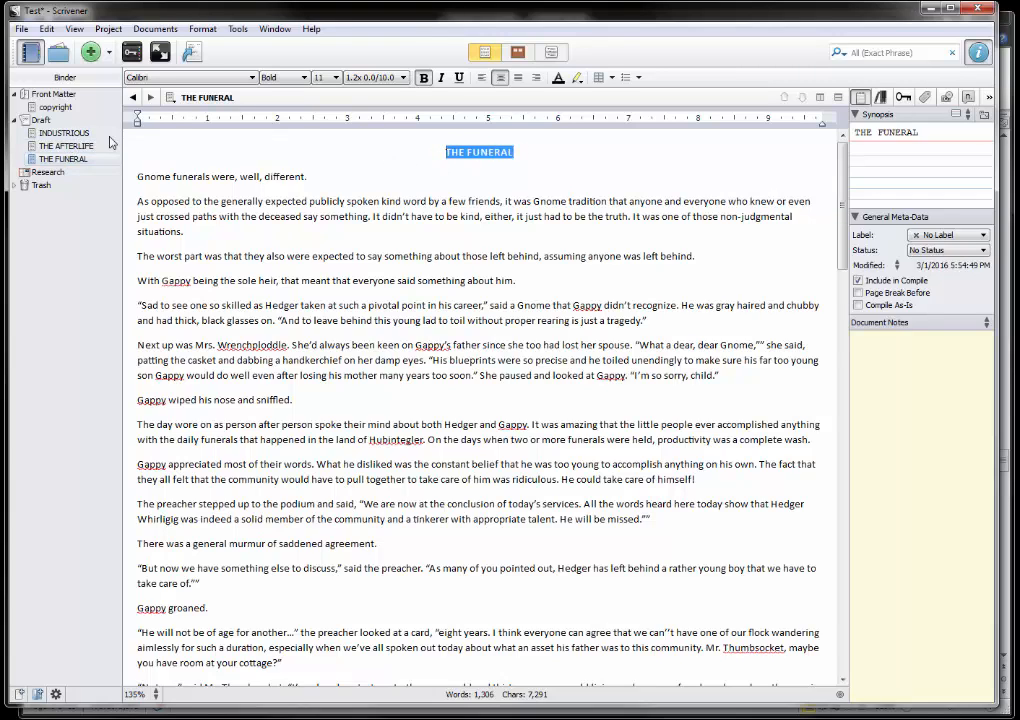
click(60, 133)
click(62, 146)
click(64, 160)
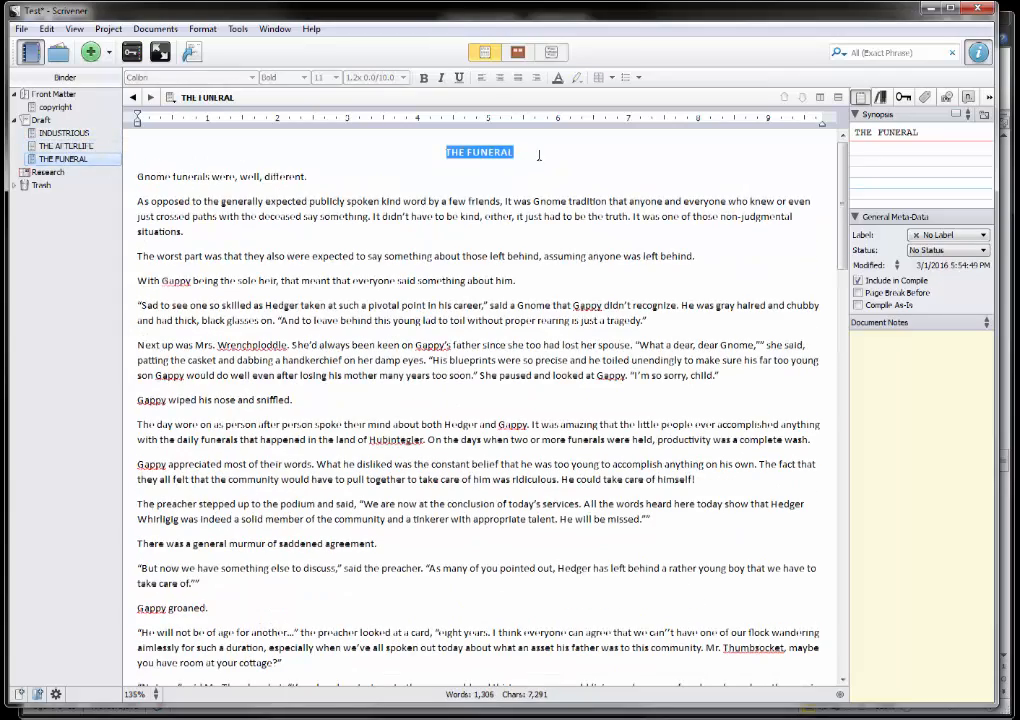
- Delete the title line and its empty paragraph from the start of the INDUSTRIOUS document
click(64, 133)
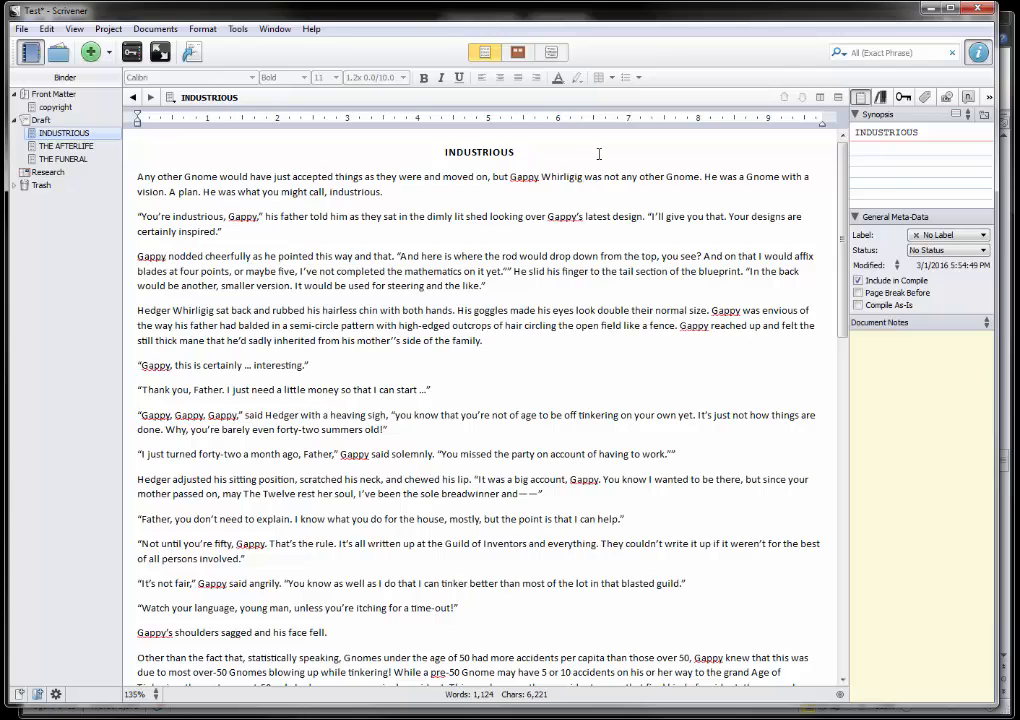
click(598, 156)
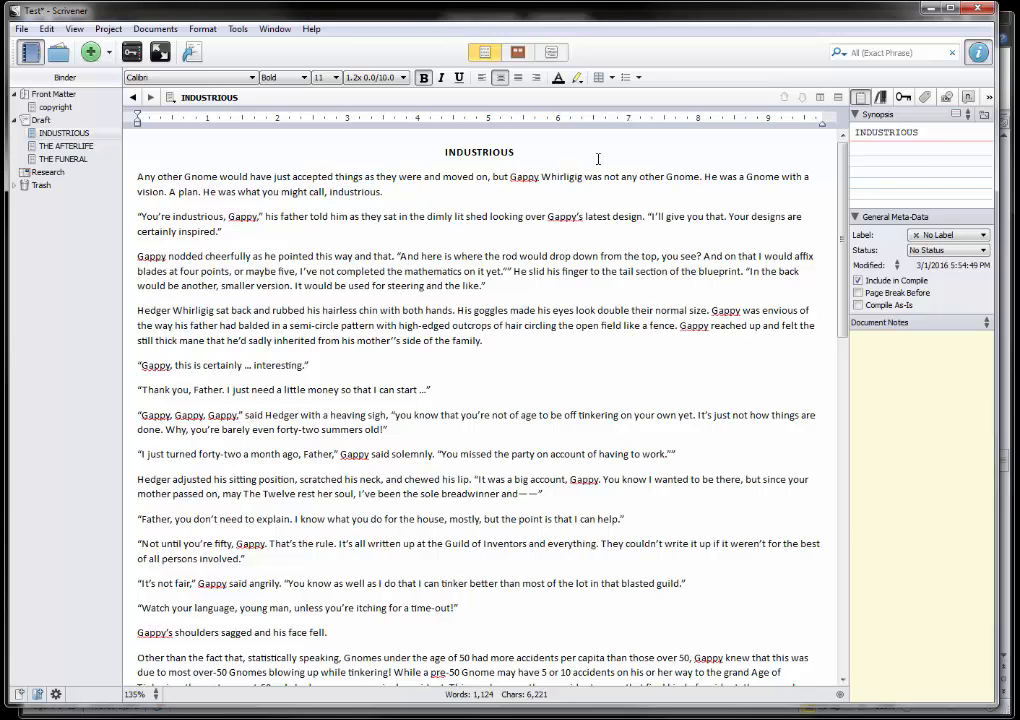
key(shift+Home)
key(BackSpace)
key(Delete)
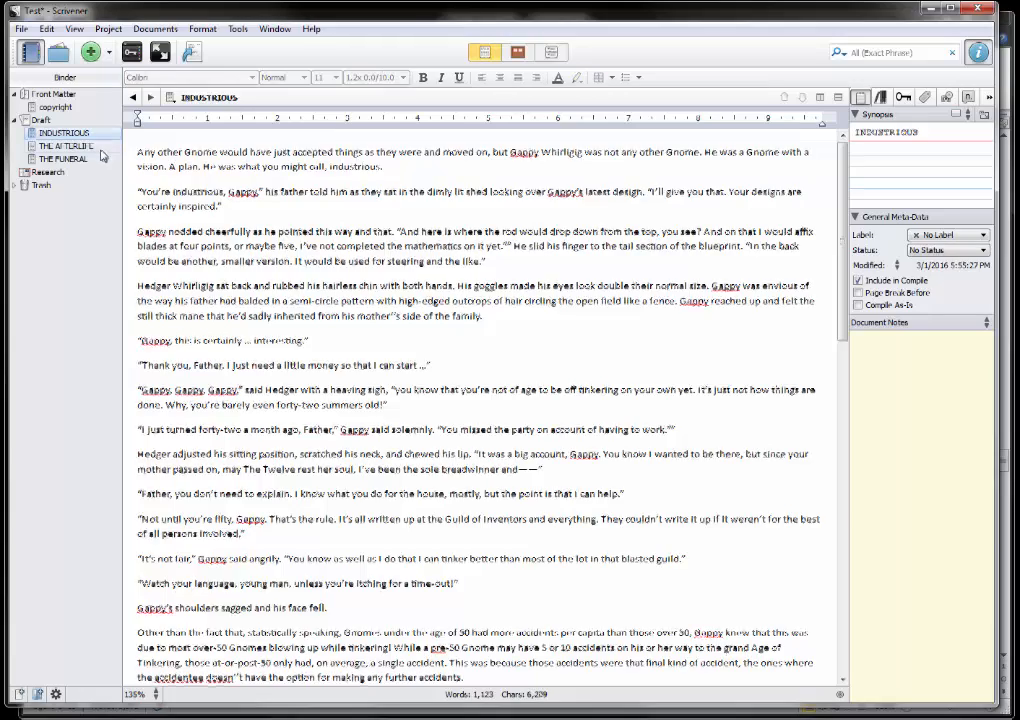
- Delete the title line and its empty paragraph from the start of the THE AFTERLIFE document
click(66, 146)
key(Delete)
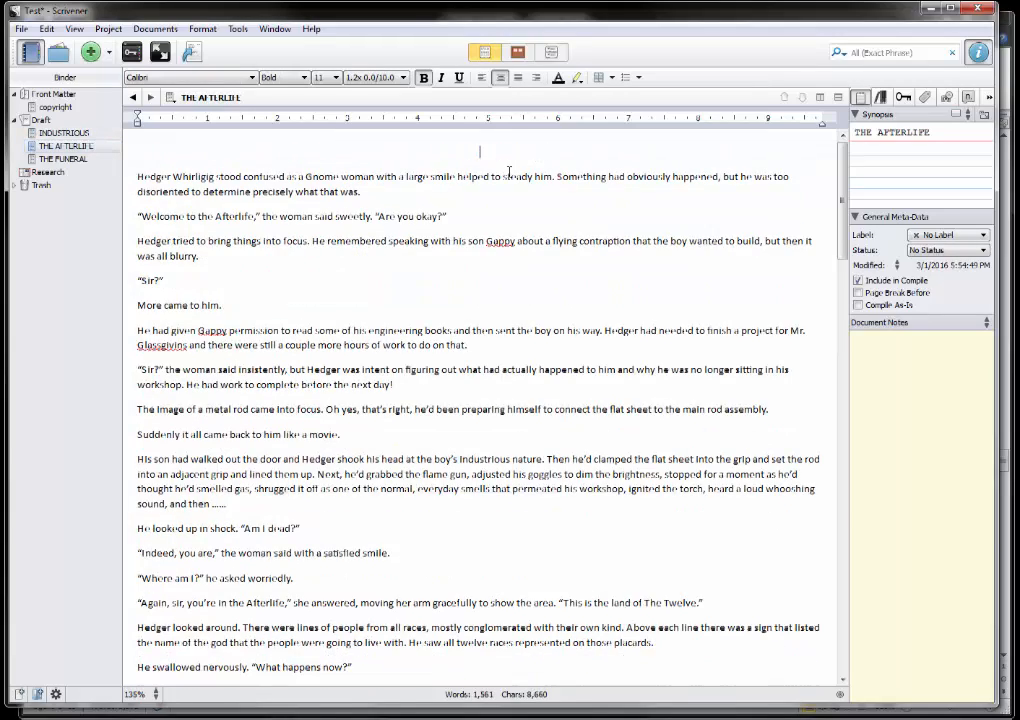
key(Delete)
- Delete the title line and its empty paragraph from the start of the THE FUNERAL document
click(76, 159)
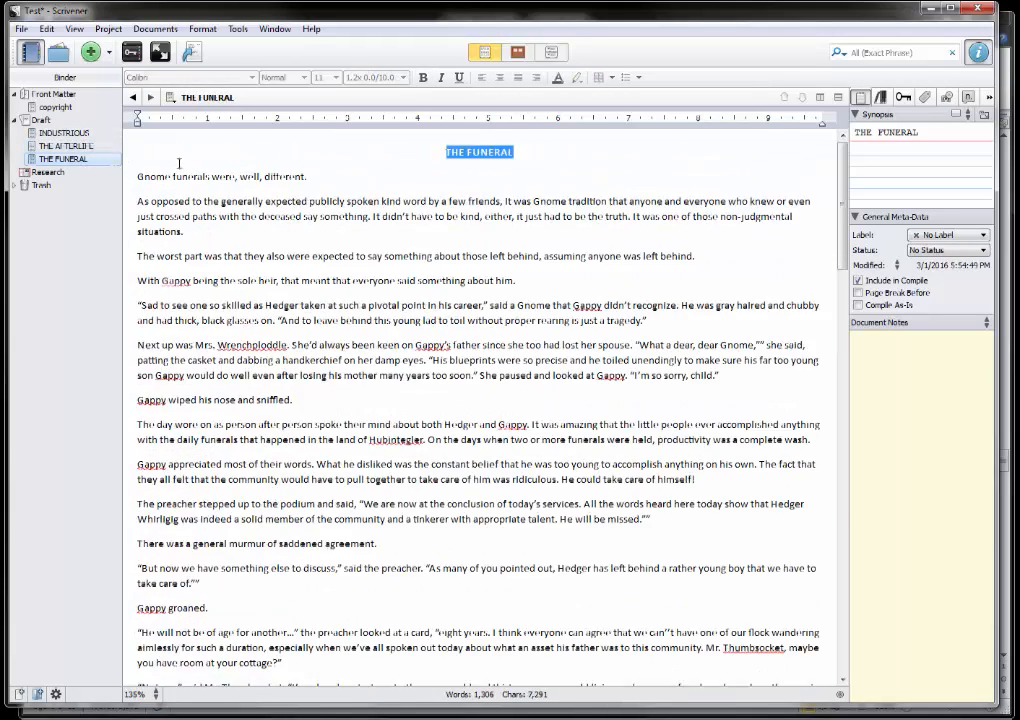
click(540, 160)
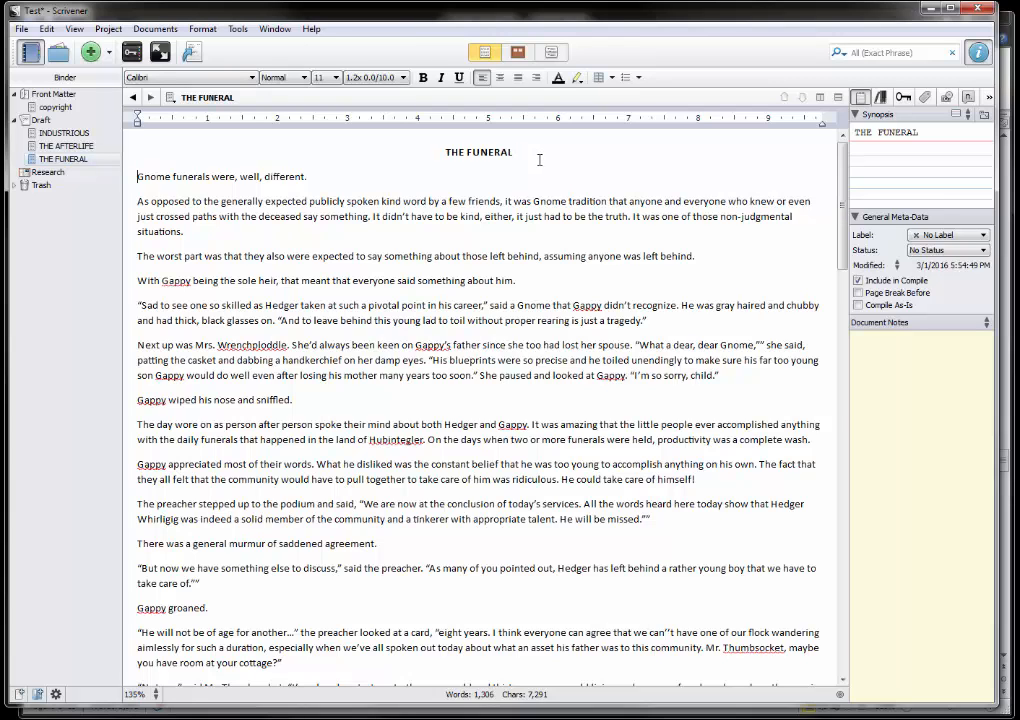
triple_click(539, 160)
key(Delete)
key(Delete)
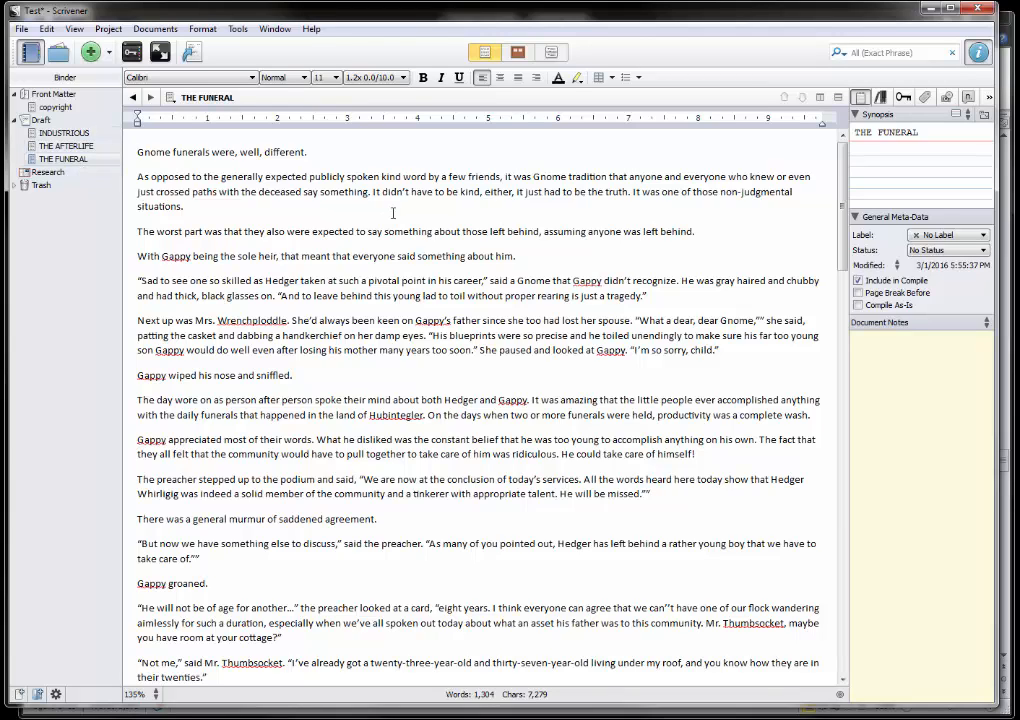
- Add a new text document named "Thanks for Reading" at the end of the Draft folder
click(54, 124)
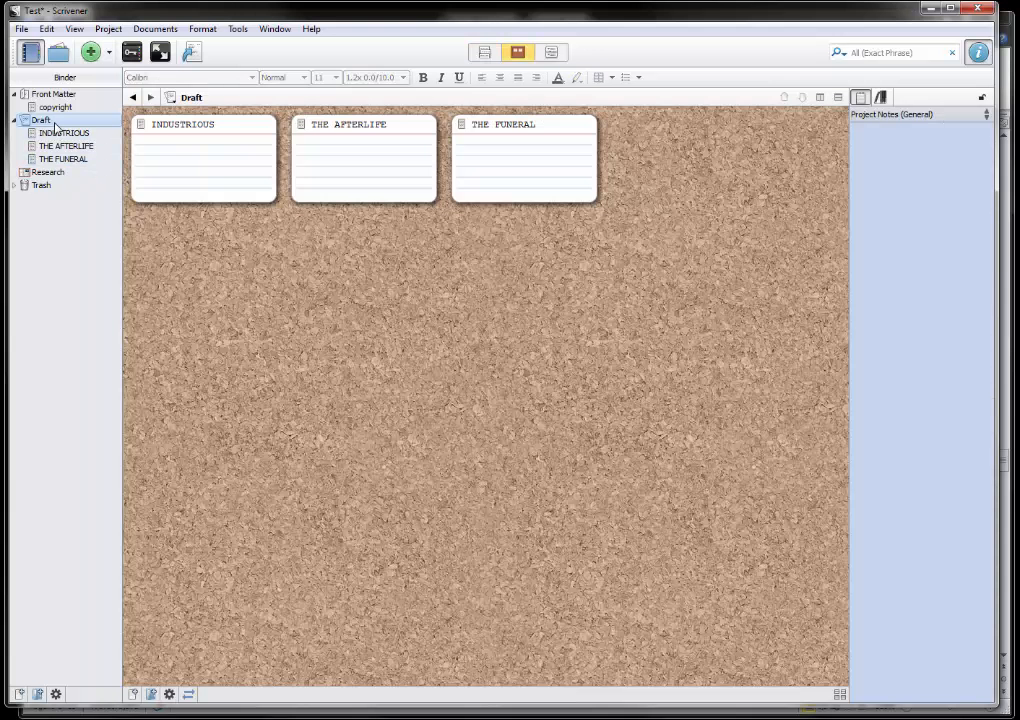
right_click(53, 124)
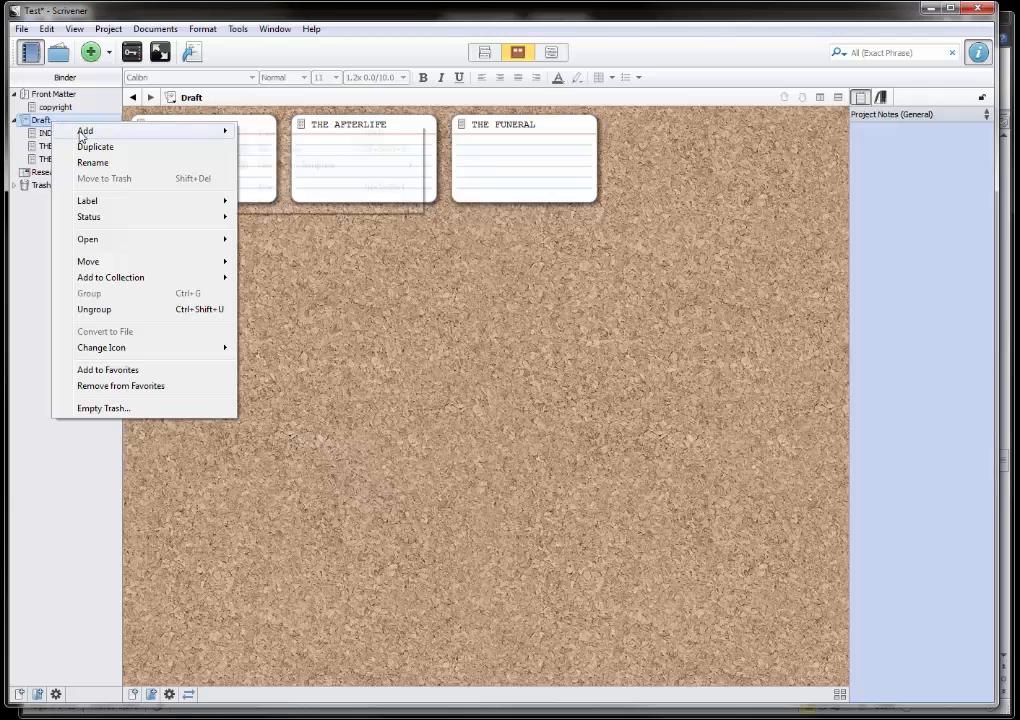
mouse_move(200, 131)
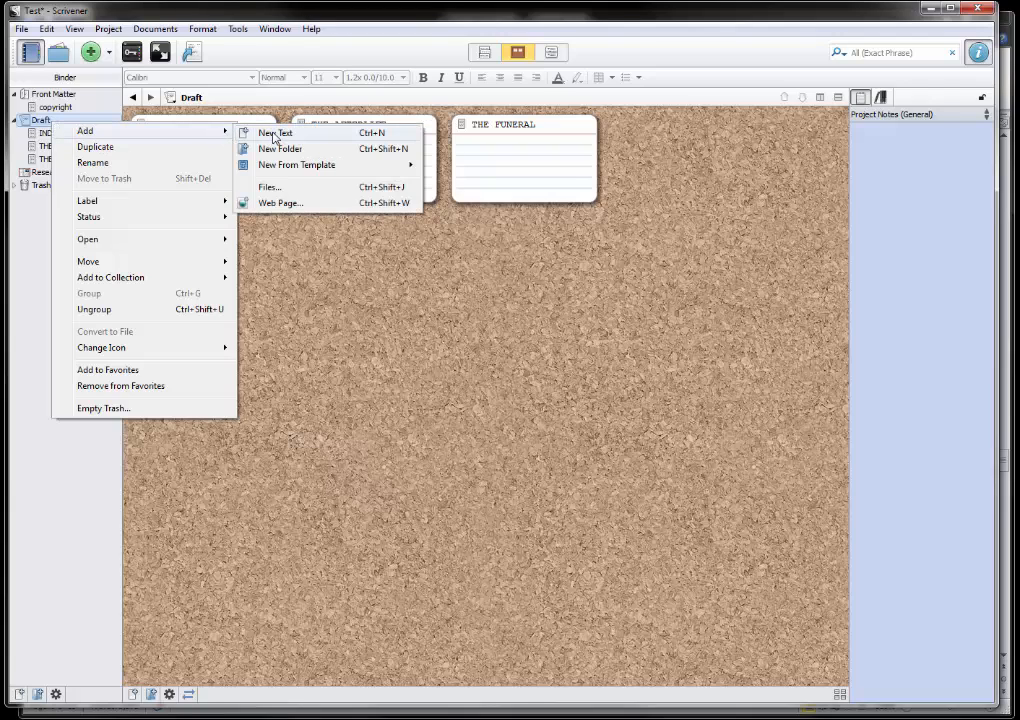
click(256, 133)
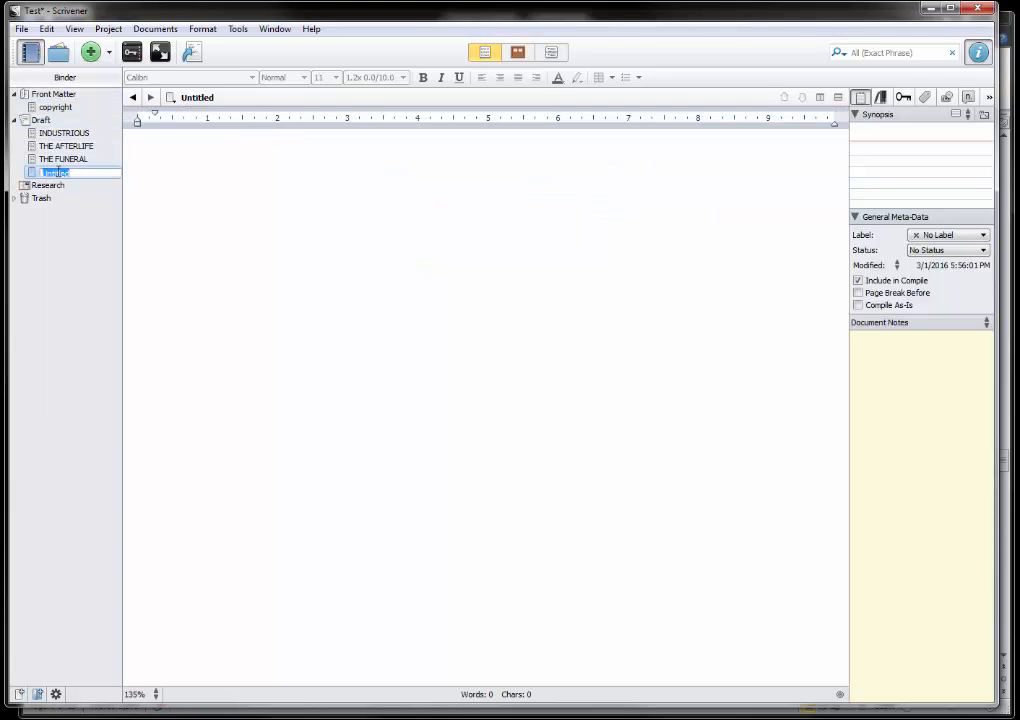
text(Thanks for Reading)
click(281, 225)
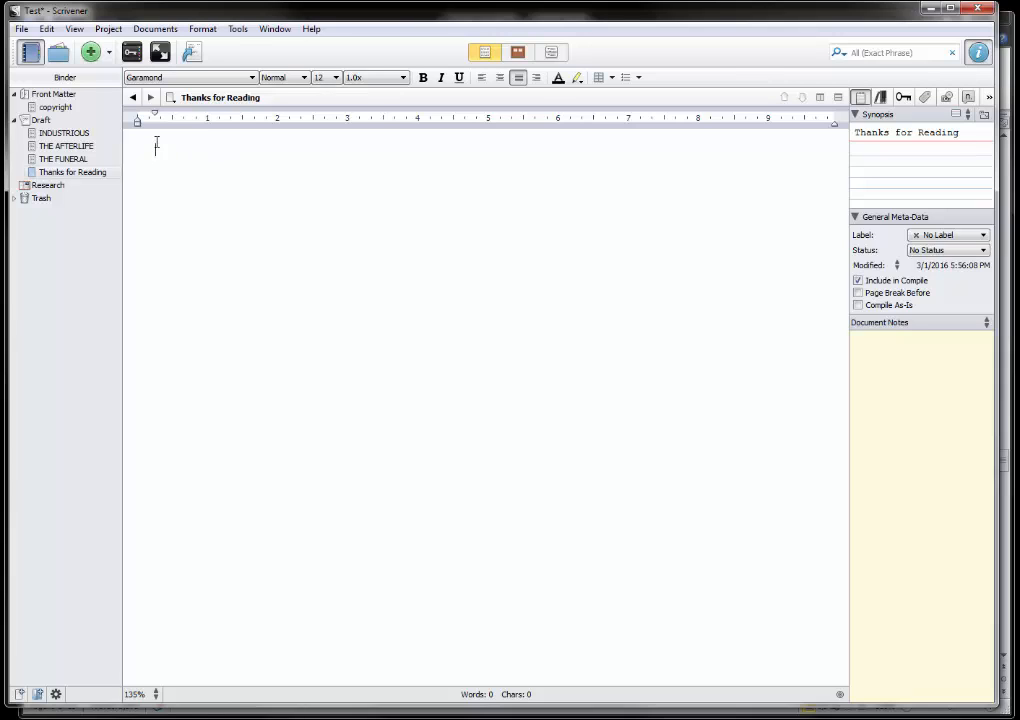
- Turn on Compile As-Is for the Thanks for Reading document
click(858, 305)
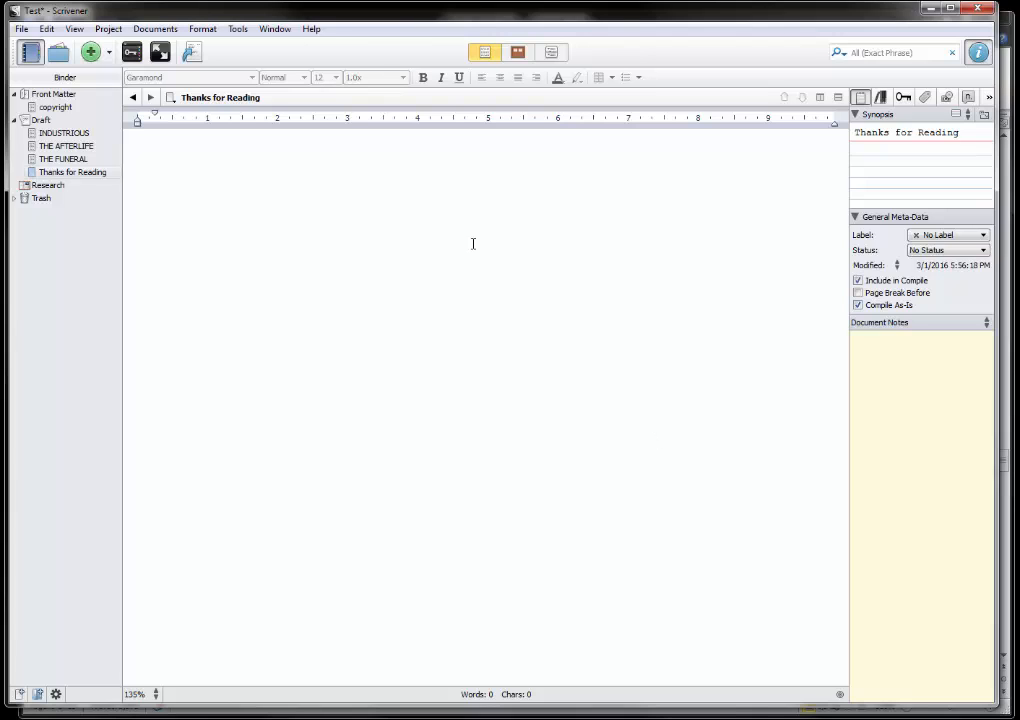
click(421, 147)
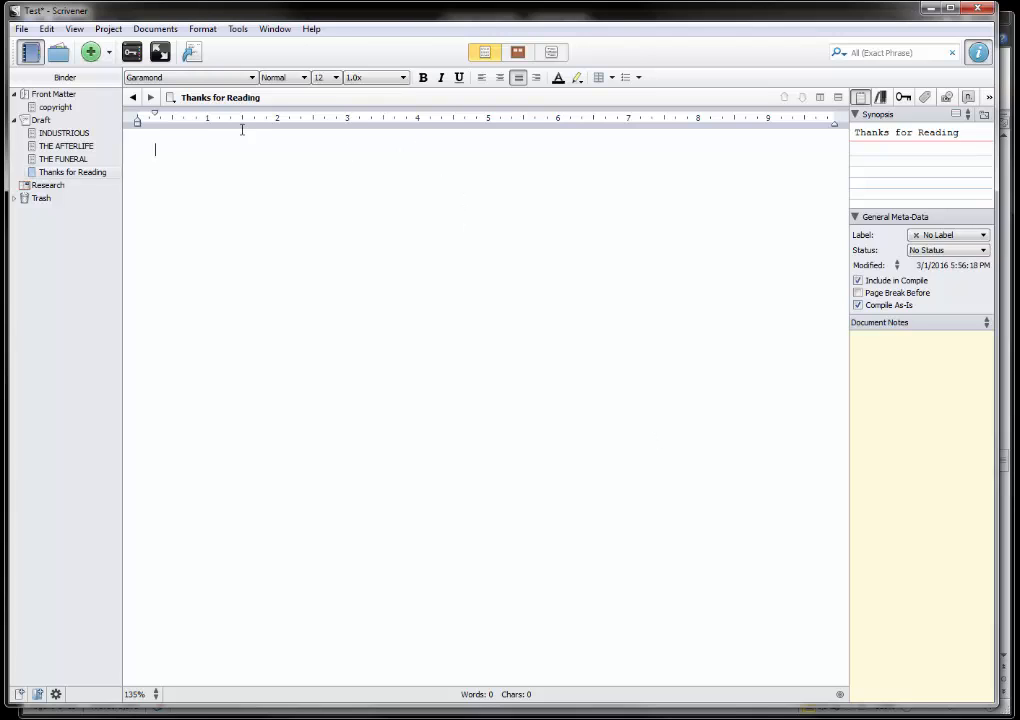
click(70, 159)
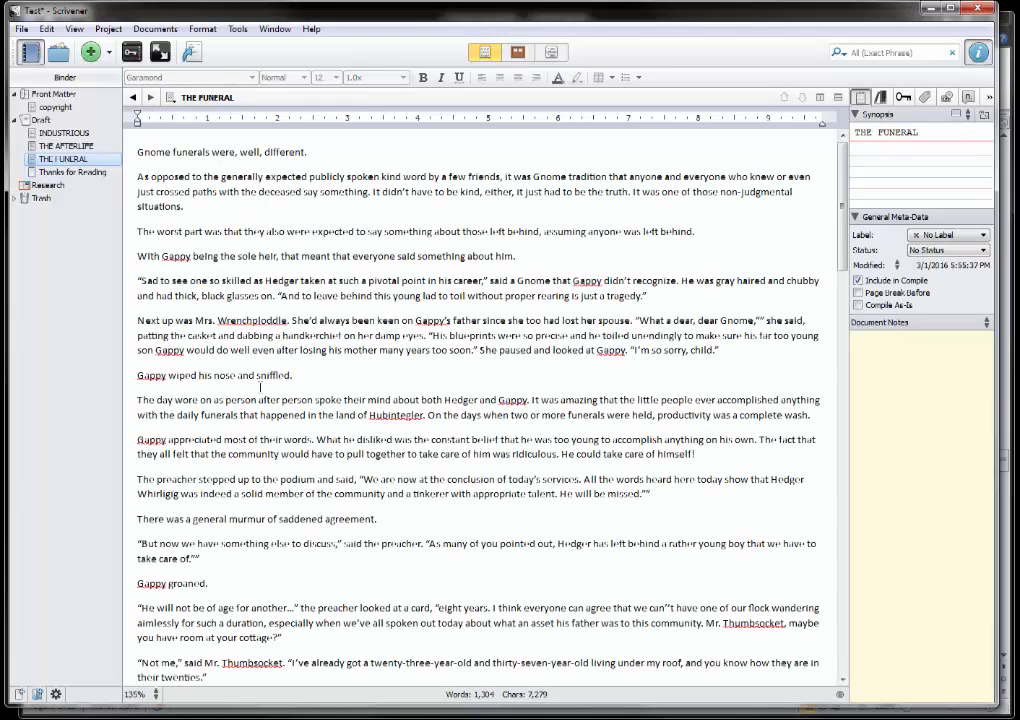
click(80, 173)
- Justify the whole text of THE AFTERLIFE and indent the first line of every paragraph by about a quarter inch
click(84, 147)
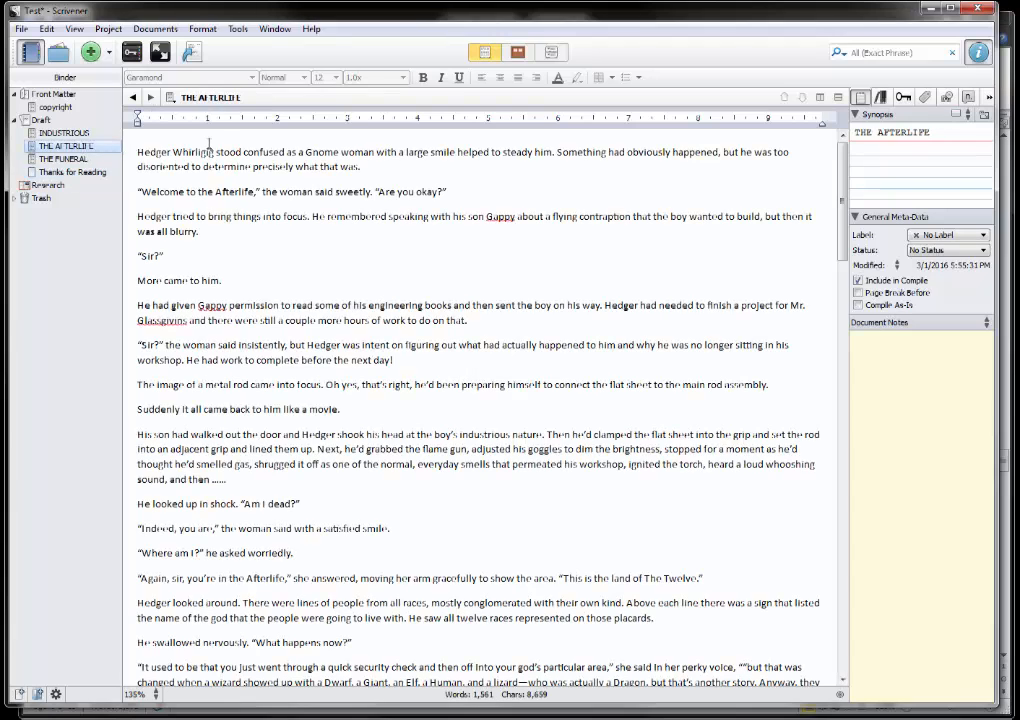
click(137, 150)
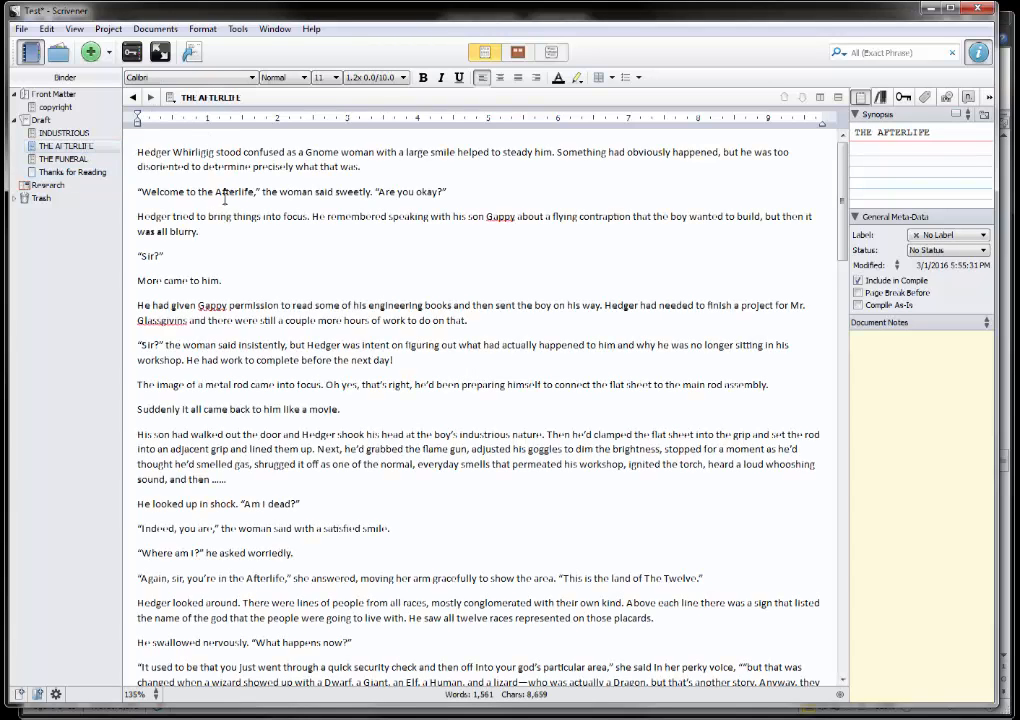
key(ctrl+a)
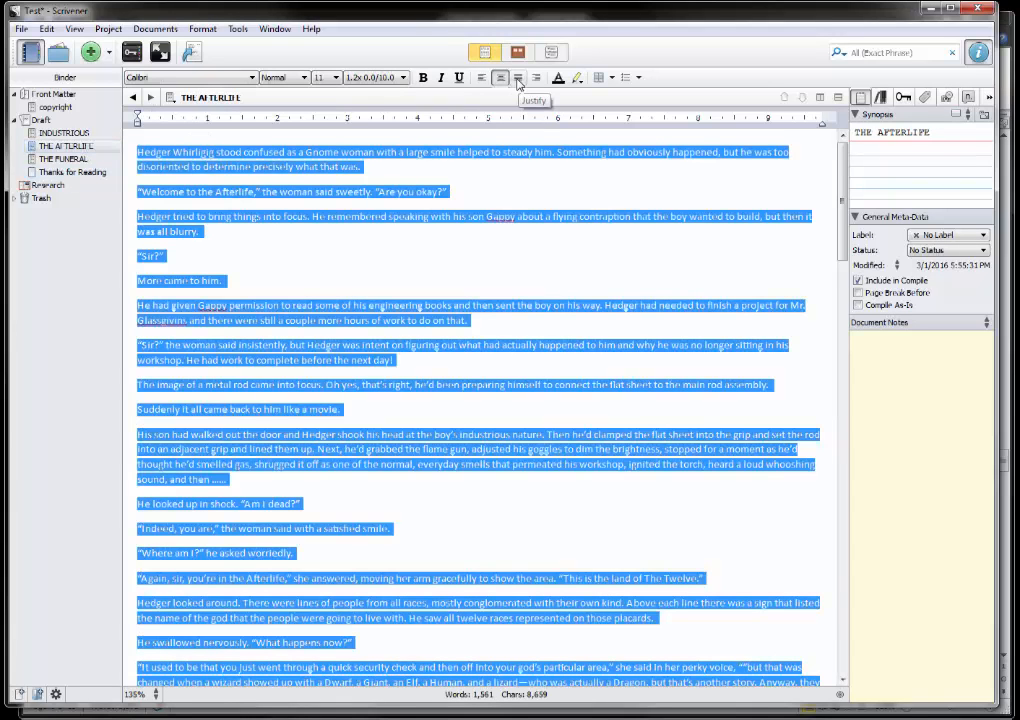
click(518, 79)
drag(141, 118, 155, 118)
click(214, 281)
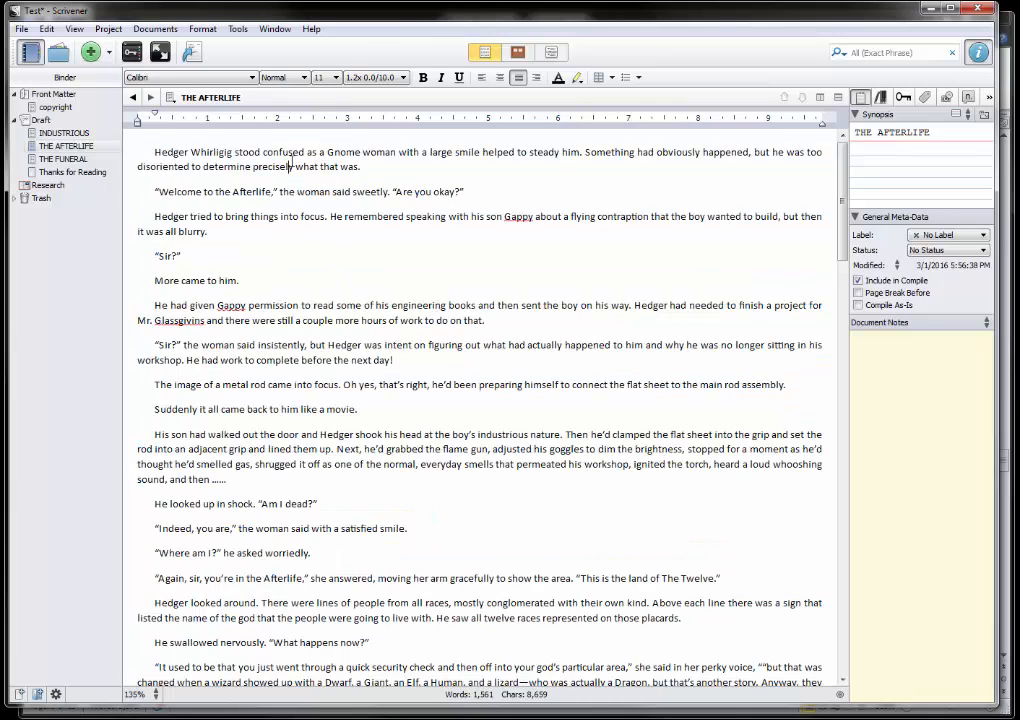
- Try switching the Compile As-Is option on the Thanks for Reading and THE FUNERAL documents
click(72, 172)
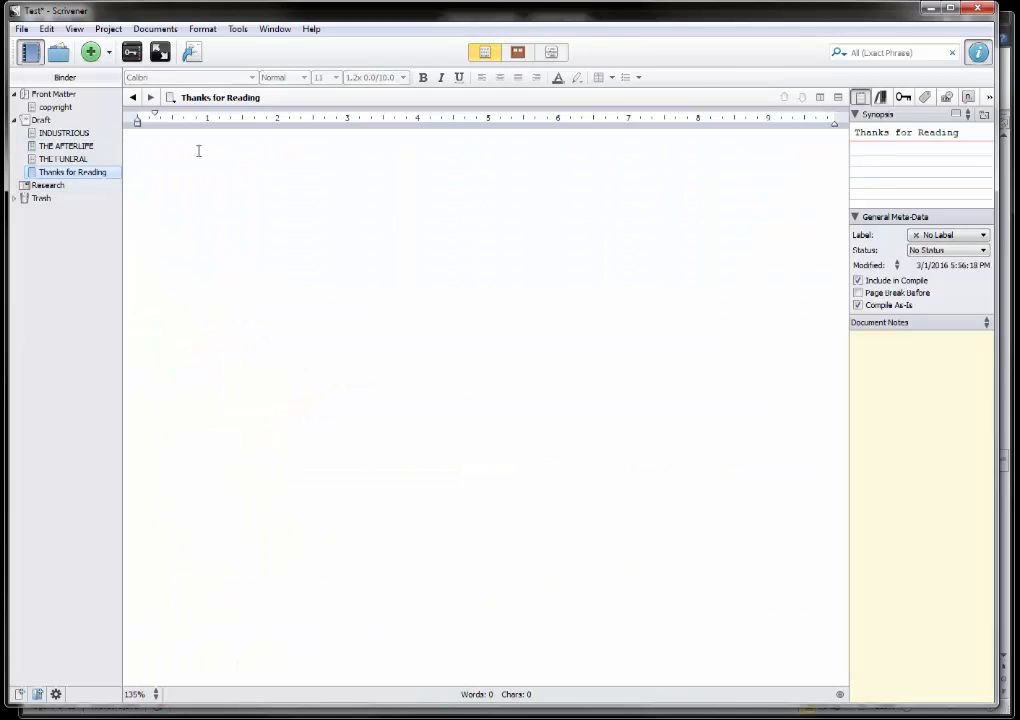
click(857, 305)
click(857, 305)
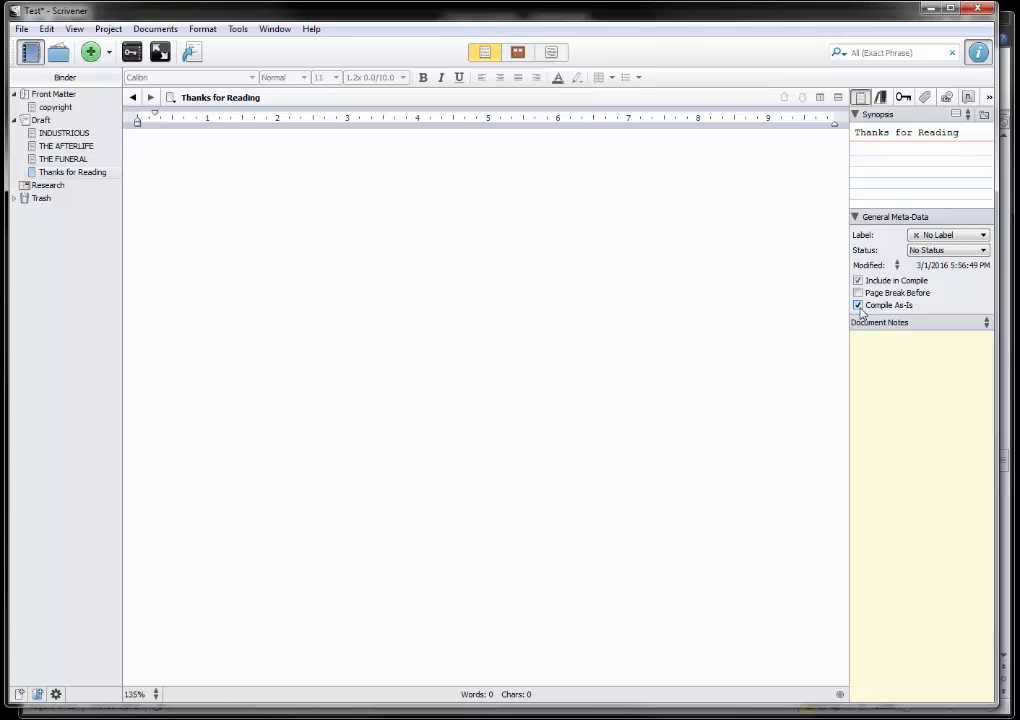
click(96, 160)
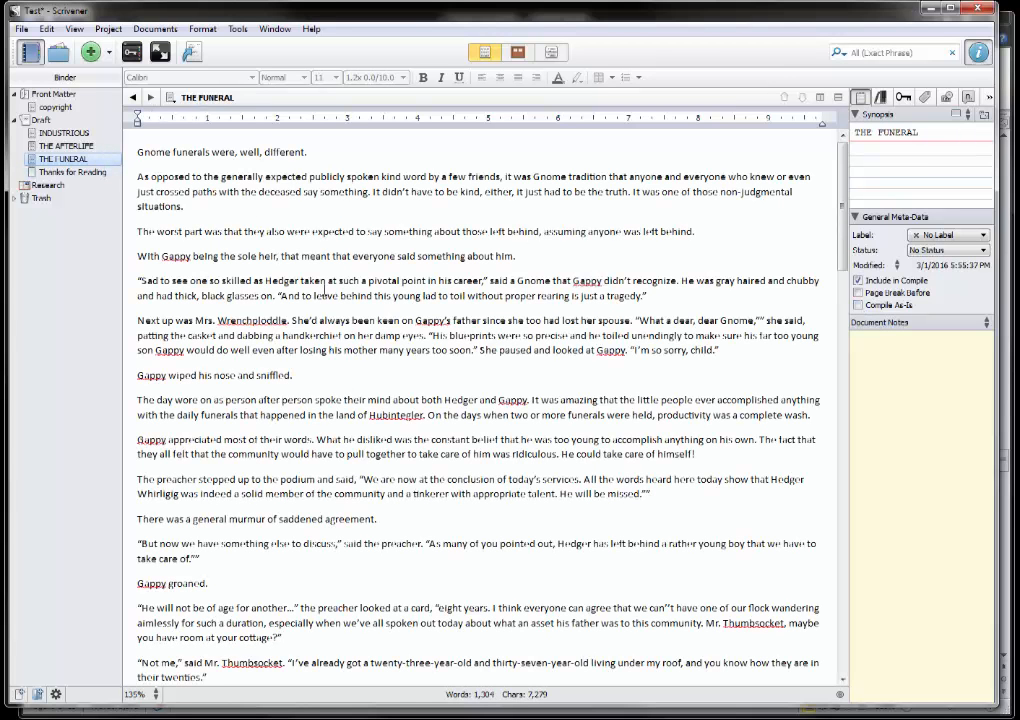
click(857, 305)
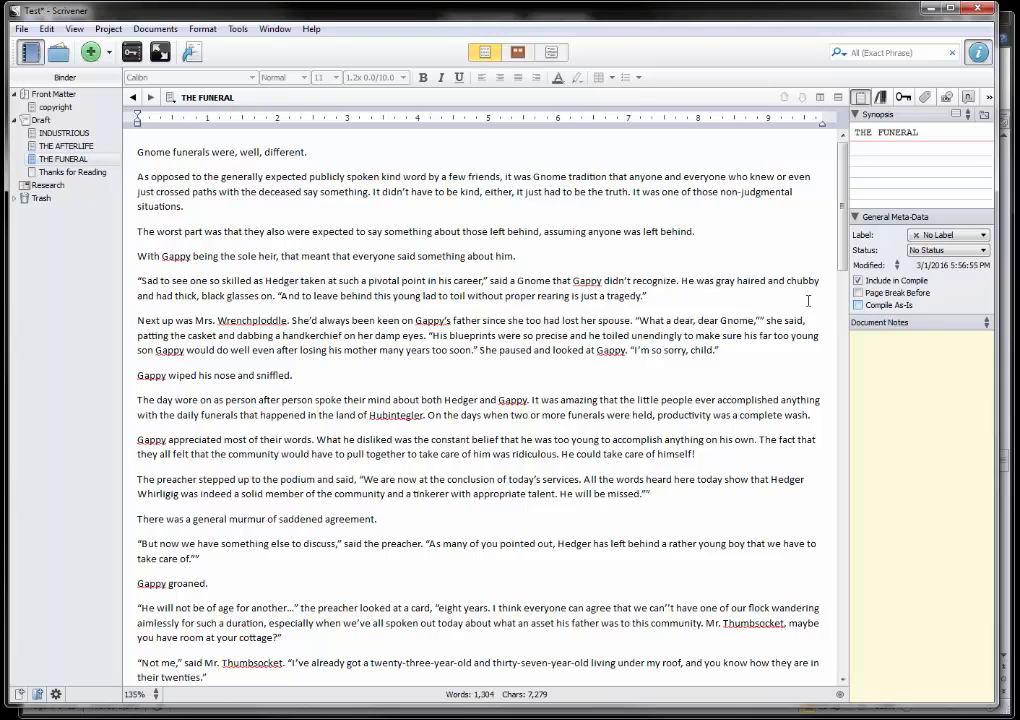
- Write "Thanks a bunch!" as the body text of the Thanks for Reading document
click(104, 174)
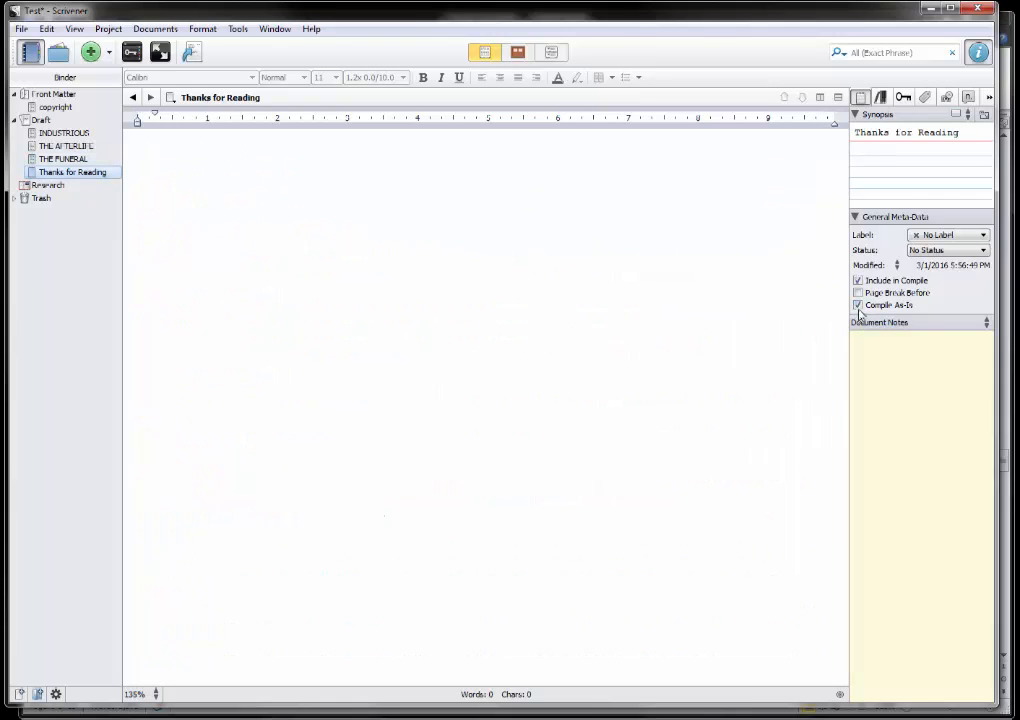
click(540, 186)
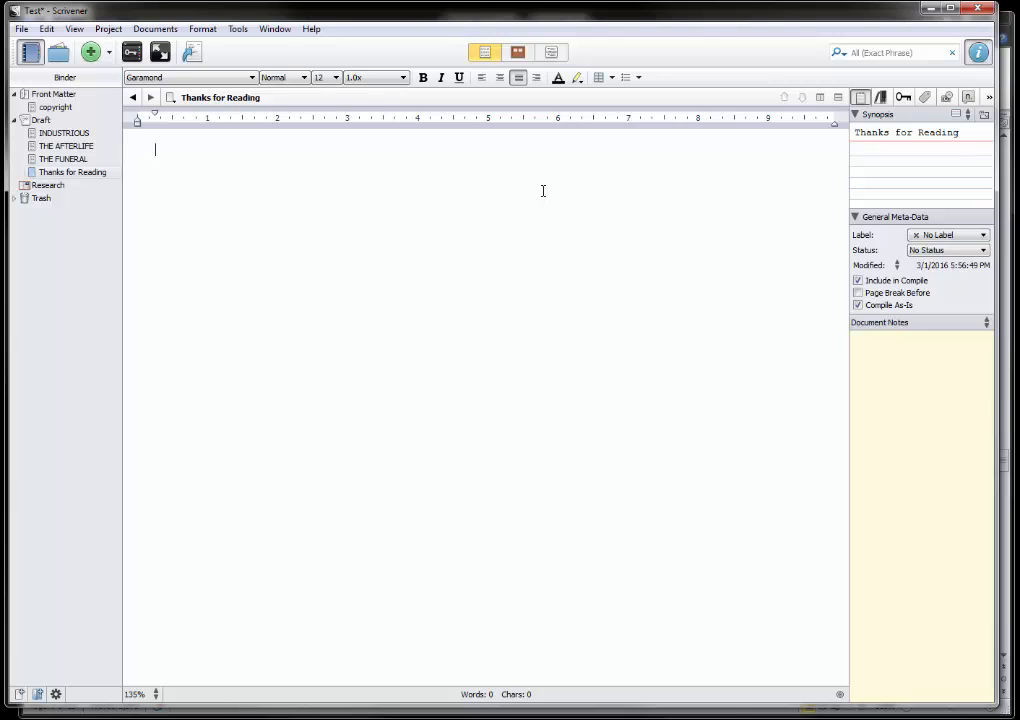
text(Thanks a bunch!)
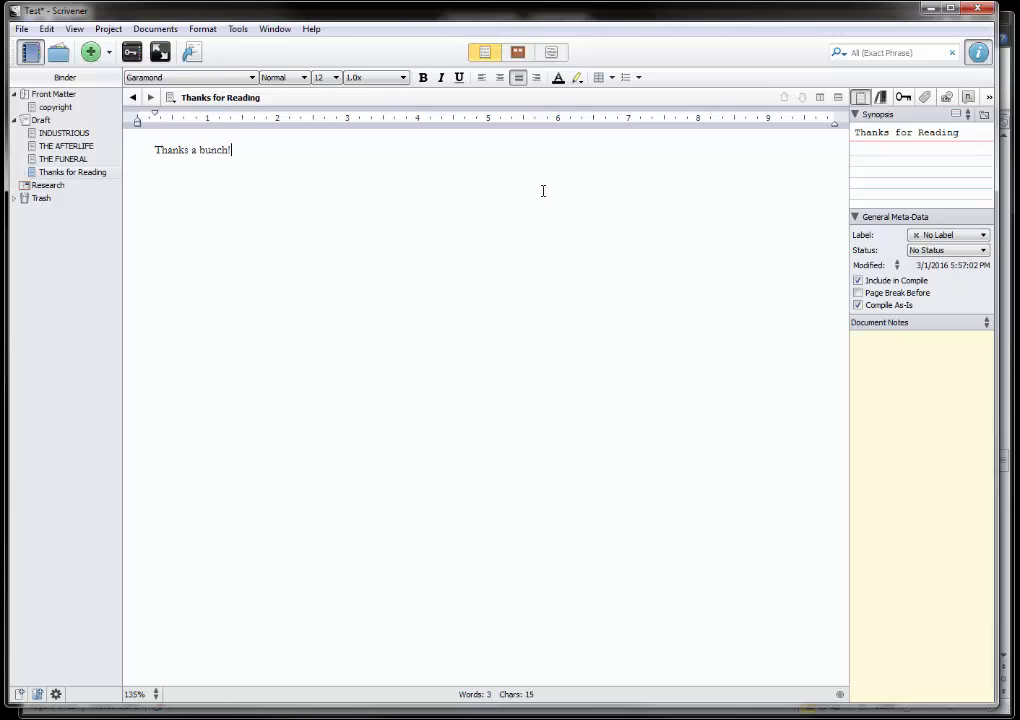
- Format the "Thanks a bunch!" line as bold, italic and underlined at size 48, and start a new line below it
key(ctrl+a)
key(ctrl+b)
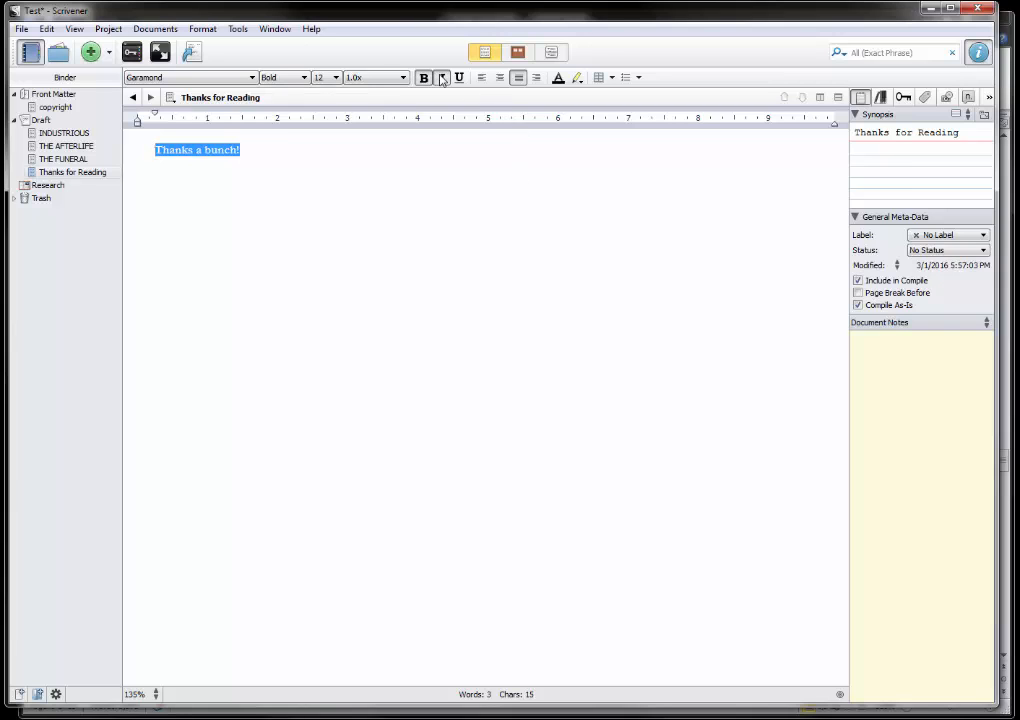
key(ctrl+i)
key(ctrl+u)
click(330, 79)
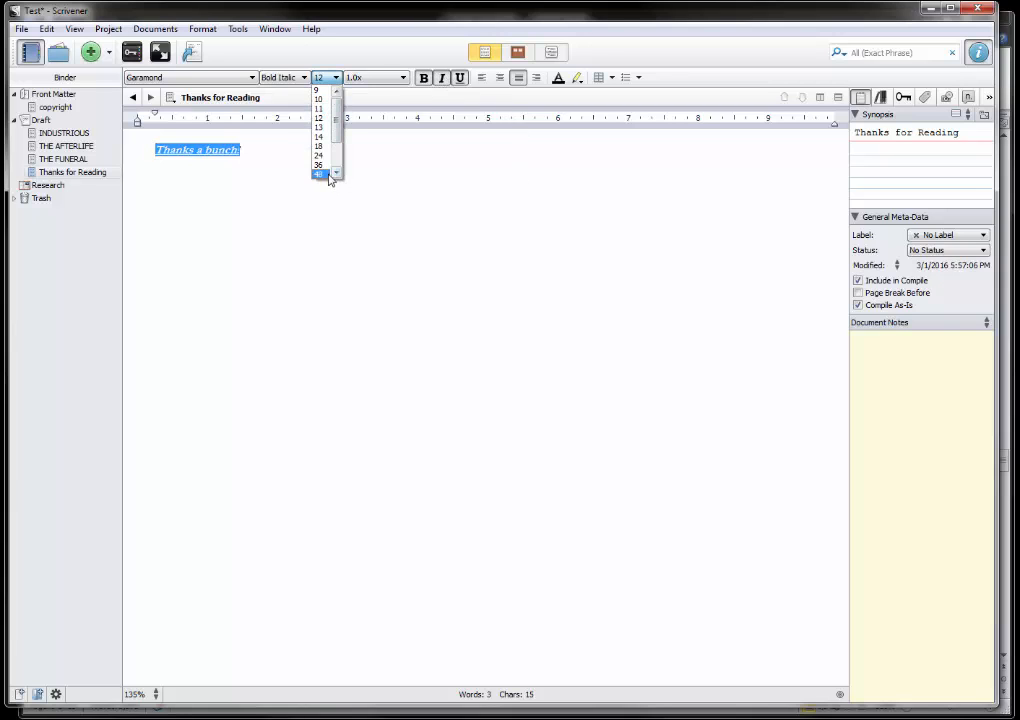
click(328, 172)
click(590, 218)
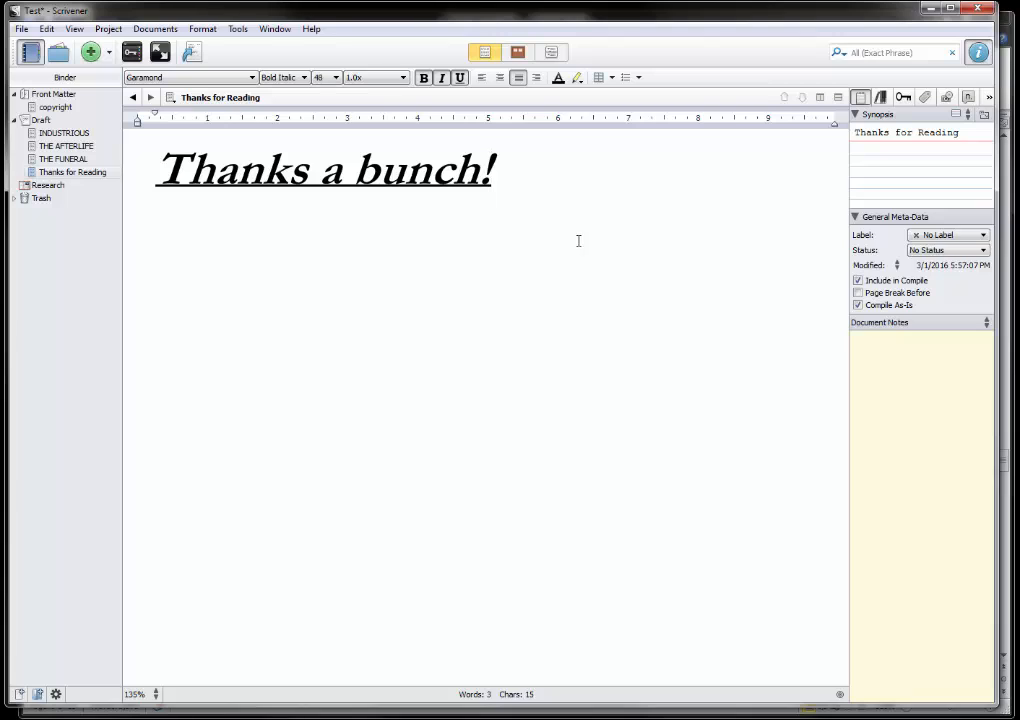
key(Return)
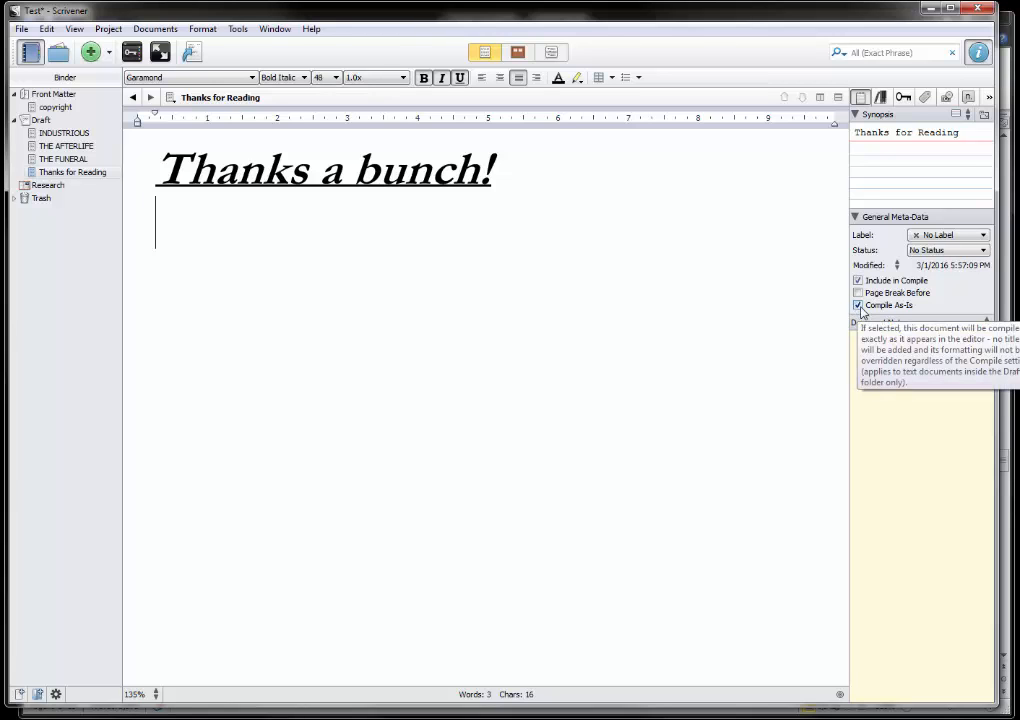
- Left-align the § § § scene separator in the INDUSTRIOUS document and give it a 0.2" first-line indent
click(66, 159)
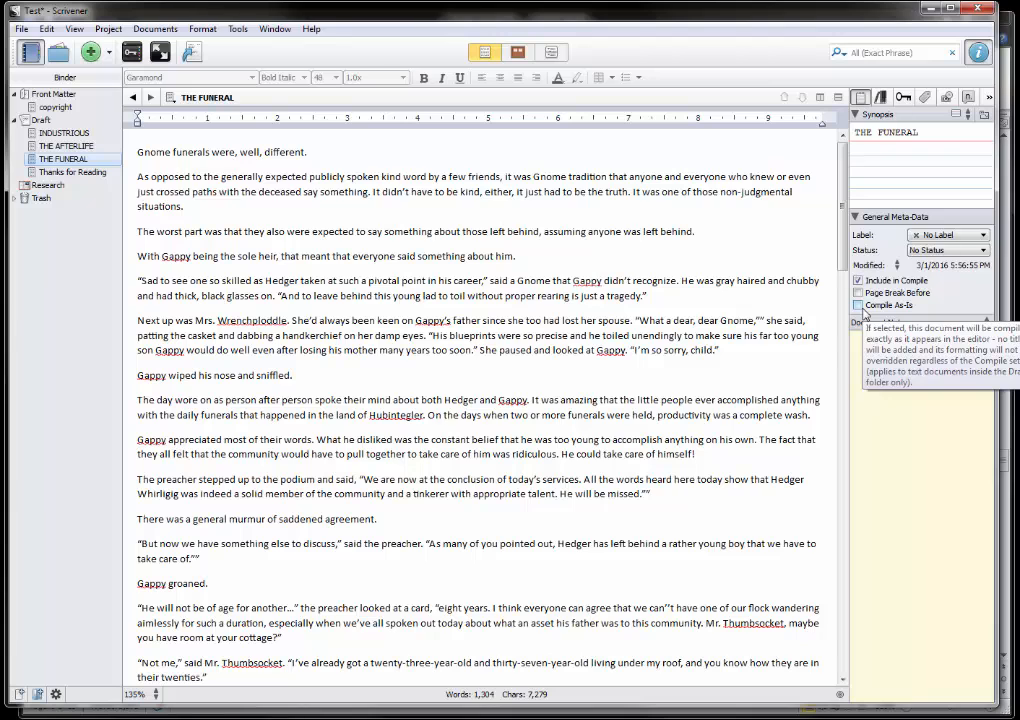
click(64, 133)
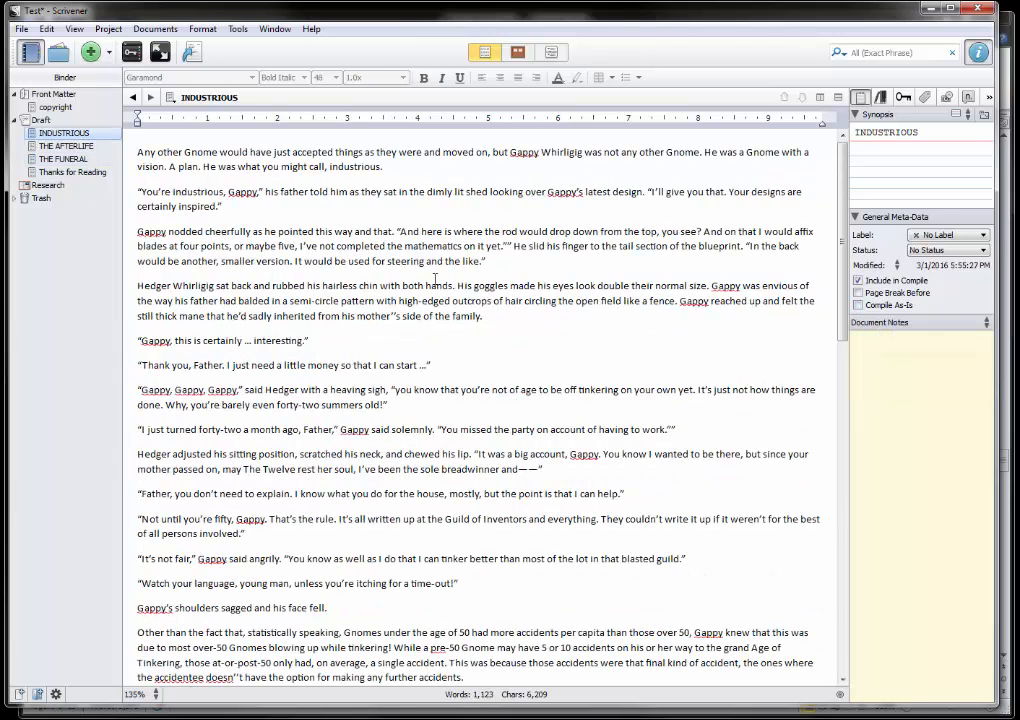
click(435, 280)
scroll(495, 323, down, 15)
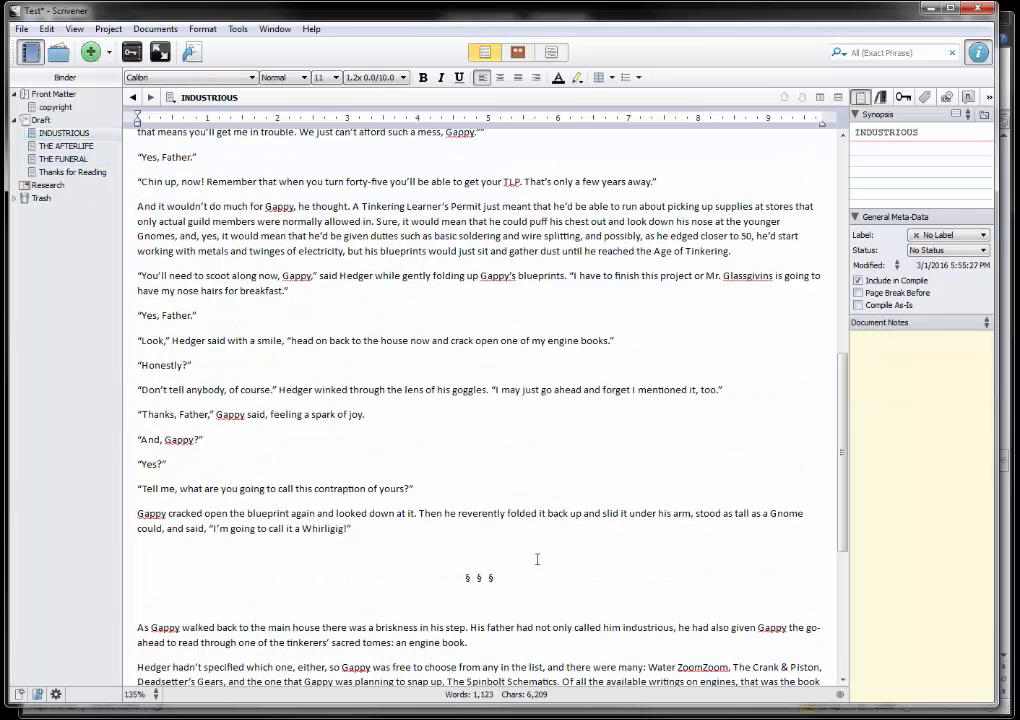
click(500, 572)
drag(498, 577, 455, 580)
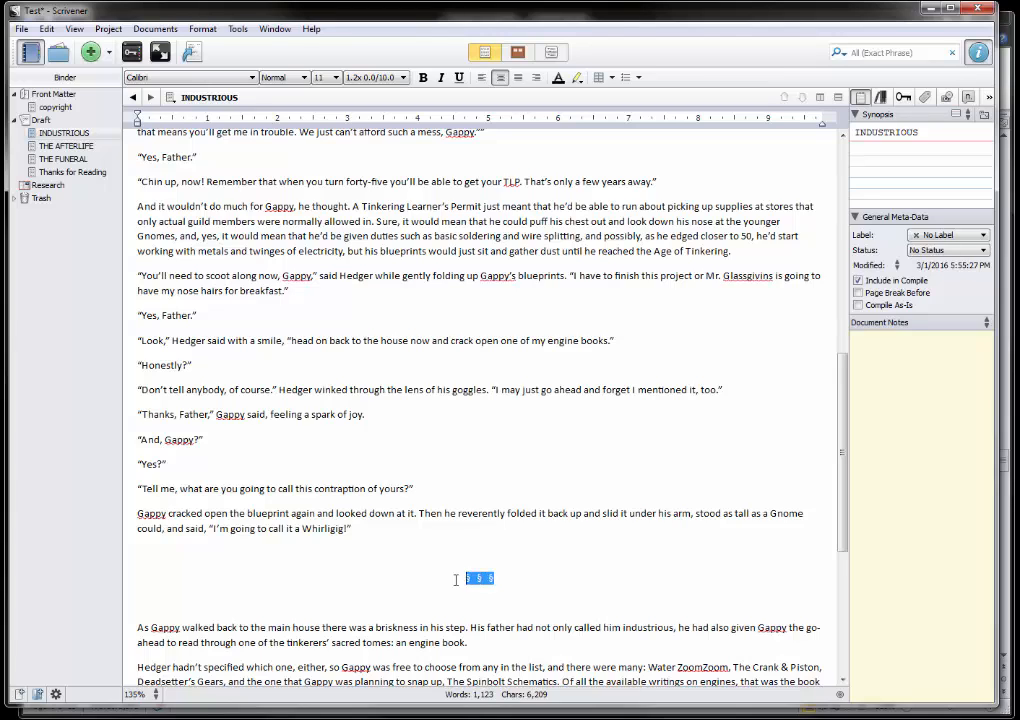
click(462, 577)
click(481, 79)
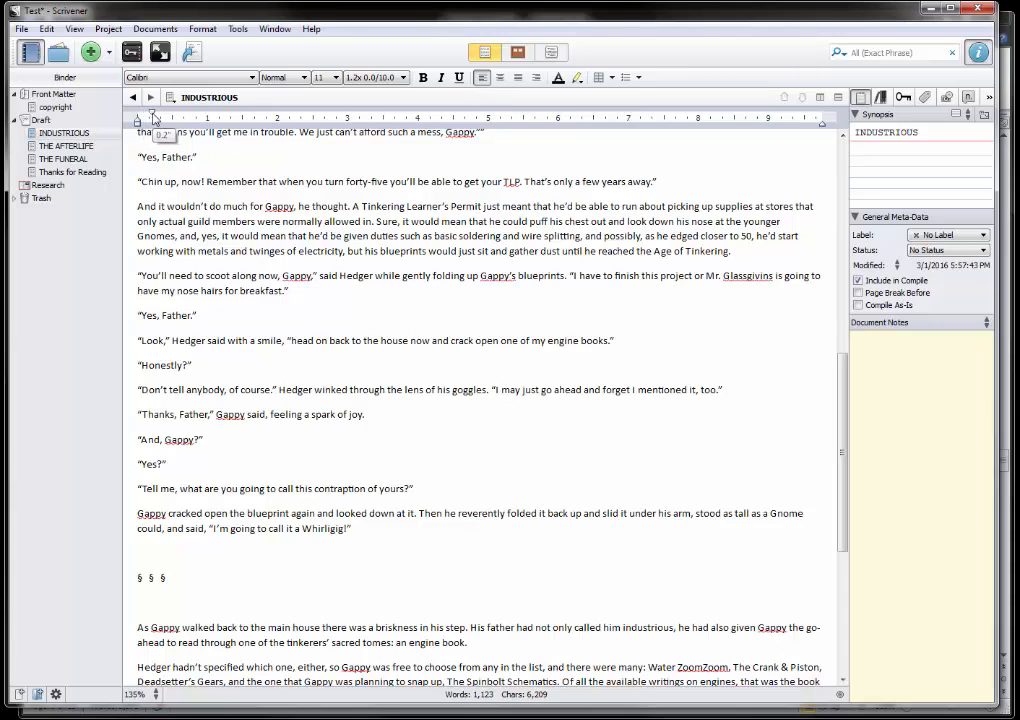
drag(139, 118, 152, 117)
- Reset the § § § separator's first-line indent to zero and centre the line
drag(186, 579, 120, 577)
drag(153, 116, 137, 116)
click(500, 78)
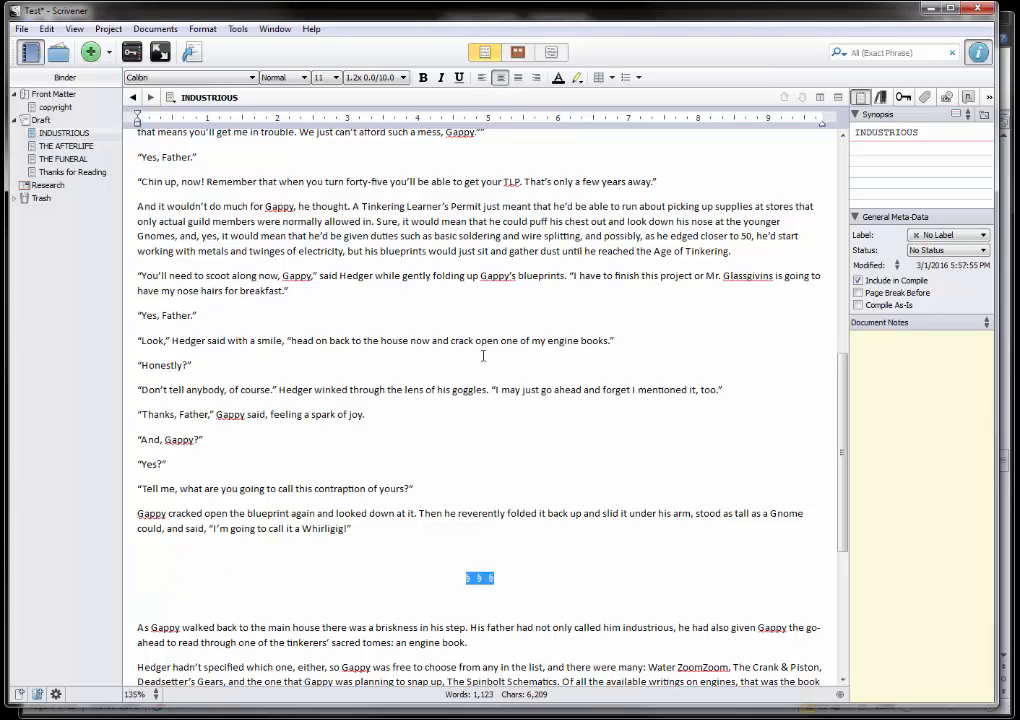
- Try a first-line indent on the paragraph just above the § § § separator, and undo it
click(462, 501)
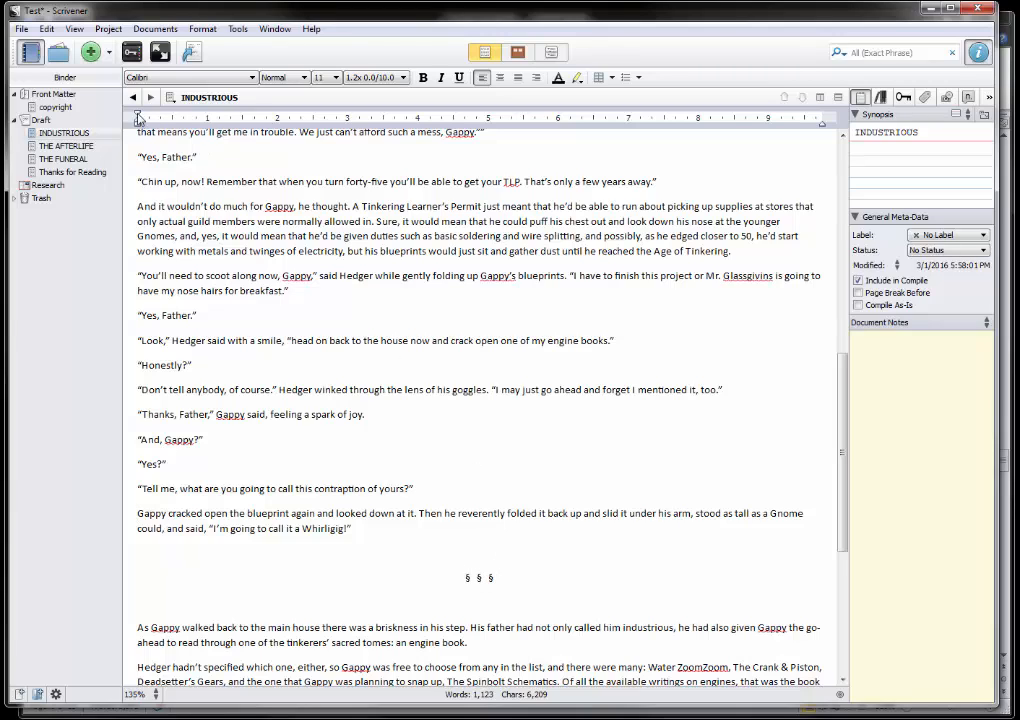
drag(138, 117, 157, 117)
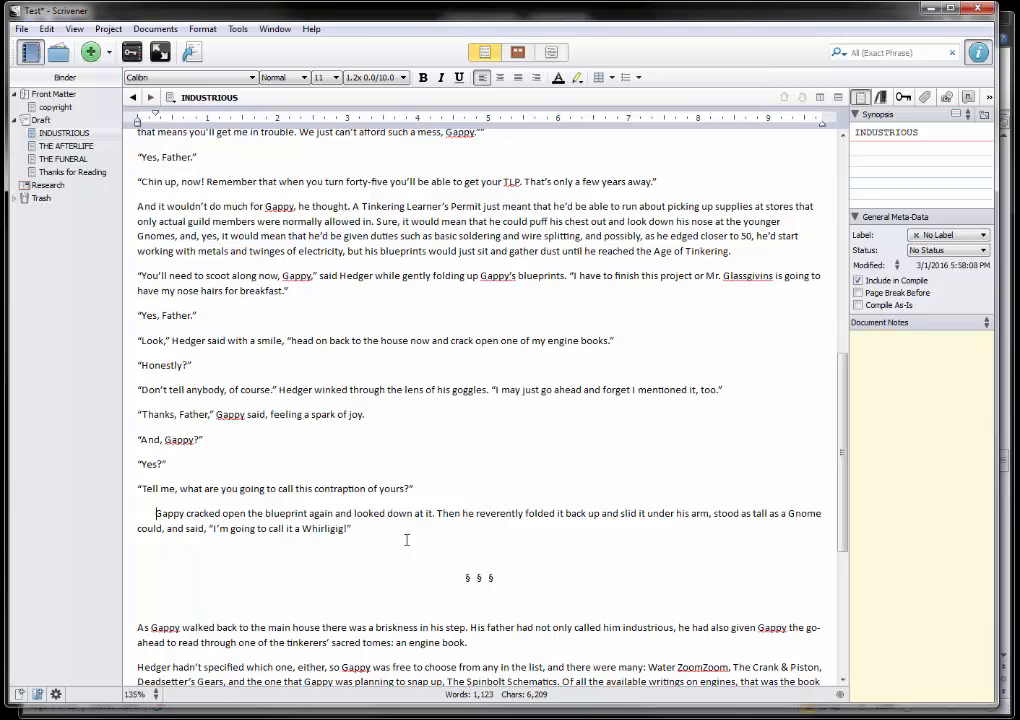
key(ctrl+z)
- Try a first-line indent on the centred § § § separator and move it back to zero
click(532, 578)
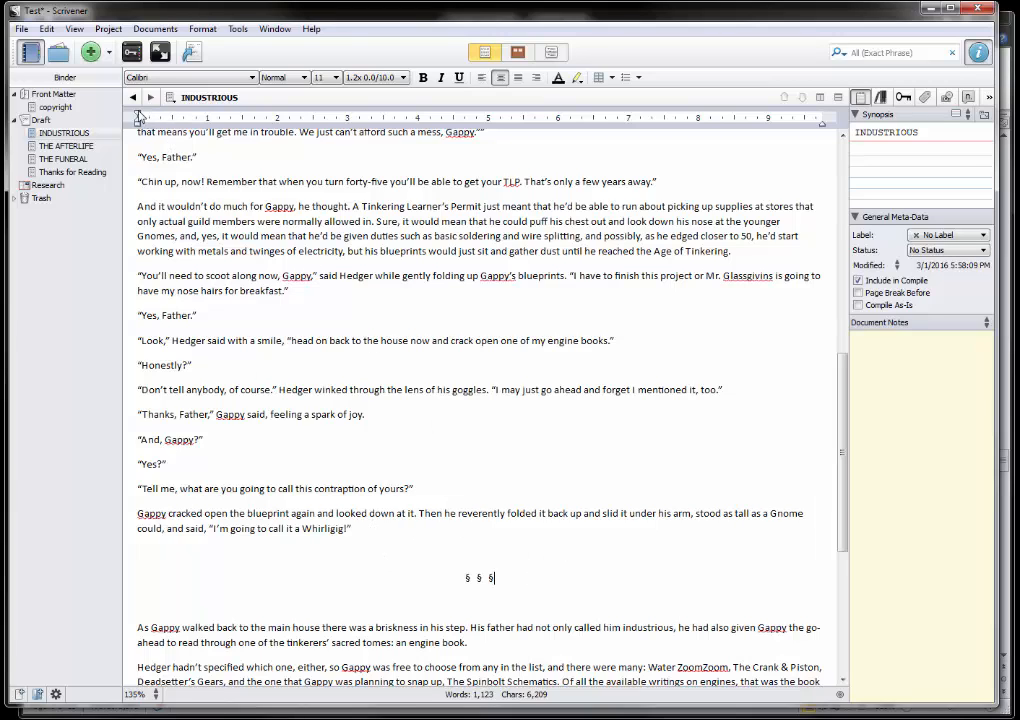
drag(139, 117, 161, 117)
drag(162, 114, 137, 114)
drag(494, 578, 449, 568)
click(334, 431)
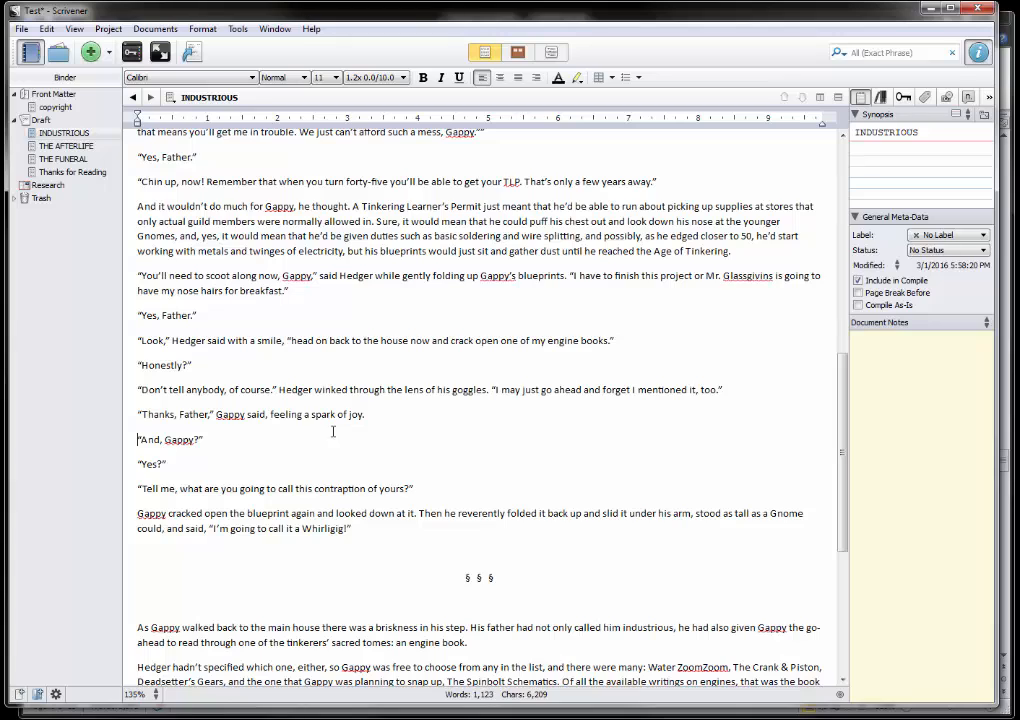